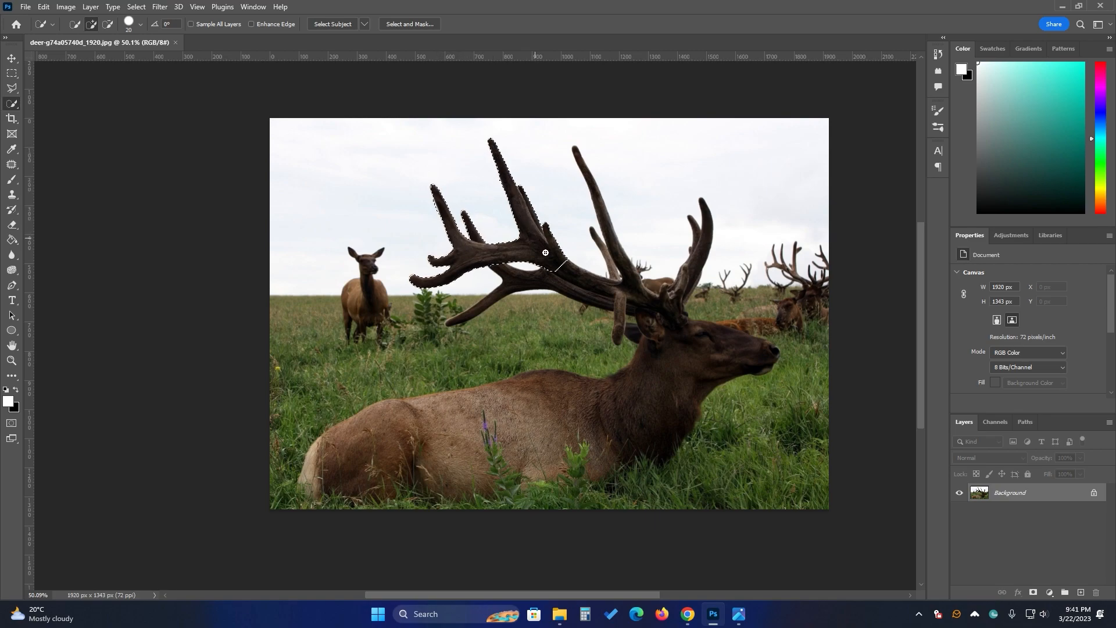
Select the reclining elk and its antlers with Quick Selection, then subtract the grass below its chest and belly.
{"action": "left_click_drag", "start_coordinate": [622, 255], "coordinate": [599, 240]}
{"action": "mouse_move", "coordinate": [633, 301]}
{"action": "left_mouse_down"}
{"action": "mouse_move", "coordinate": [663, 318]}
{"action": "mouse_move", "coordinate": [694, 268]}
{"action": "mouse_move", "coordinate": [671, 322]}
{"action": "mouse_move", "coordinate": [705, 349]}
{"action": "mouse_move", "coordinate": [705, 368]}
{"action": "mouse_move", "coordinate": [643, 416]}
{"action": "mouse_move", "coordinate": [583, 432]}
{"action": "mouse_move", "coordinate": [426, 436]}
{"action": "mouse_move", "coordinate": [480, 461]}
{"action": "left_mouse_up"}
{"action": "key", "text": "alt"}
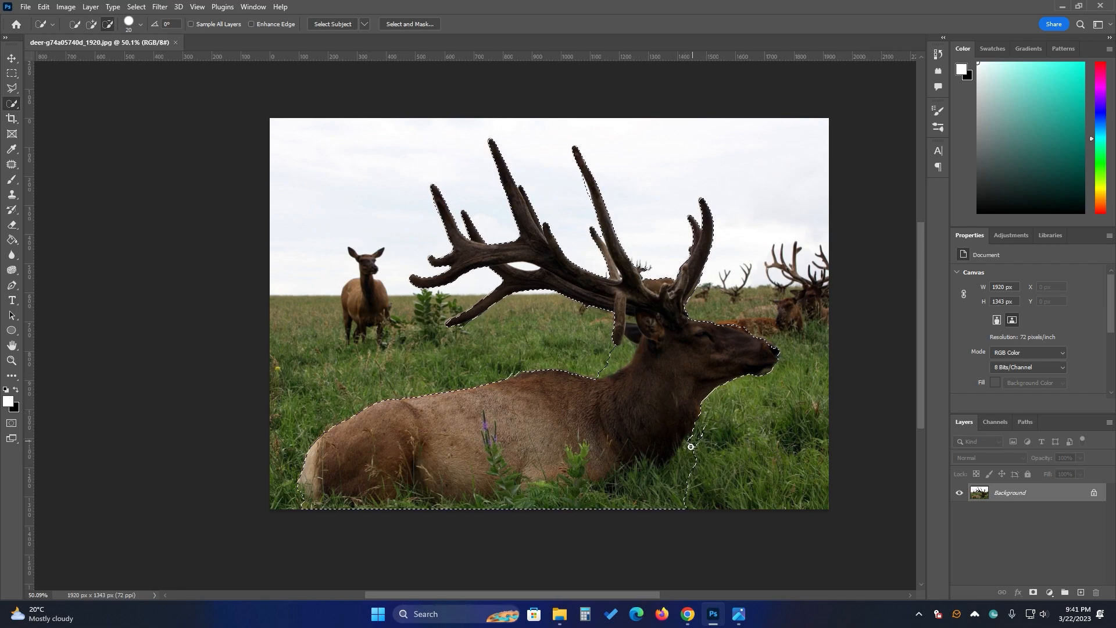
{"action": "mouse_move", "coordinate": [683, 480]}
{"action": "left_mouse_down"}
{"action": "mouse_move", "coordinate": [702, 429]}
{"action": "mouse_move", "coordinate": [675, 504]}
{"action": "mouse_move", "coordinate": [692, 441]}
{"action": "mouse_move", "coordinate": [650, 501]}
{"action": "mouse_move", "coordinate": [679, 508]}
{"action": "mouse_move", "coordinate": [659, 483]}
{"action": "mouse_move", "coordinate": [530, 510]}
{"action": "mouse_move", "coordinate": [293, 503]}
{"action": "mouse_move", "coordinate": [434, 510]}
{"action": "mouse_move", "coordinate": [608, 490]}
{"action": "mouse_move", "coordinate": [654, 469]}
{"action": "mouse_move", "coordinate": [520, 508]}
{"action": "mouse_move", "coordinate": [461, 506]}
{"action": "left_mouse_up"}
Refine the selection edge around the elk's forehead and muzzle so it includes the whole nose and excludes the background.
{"action": "scroll", "coordinate": [604, 363], "scroll_direction": "up", "scroll_amount": 5}
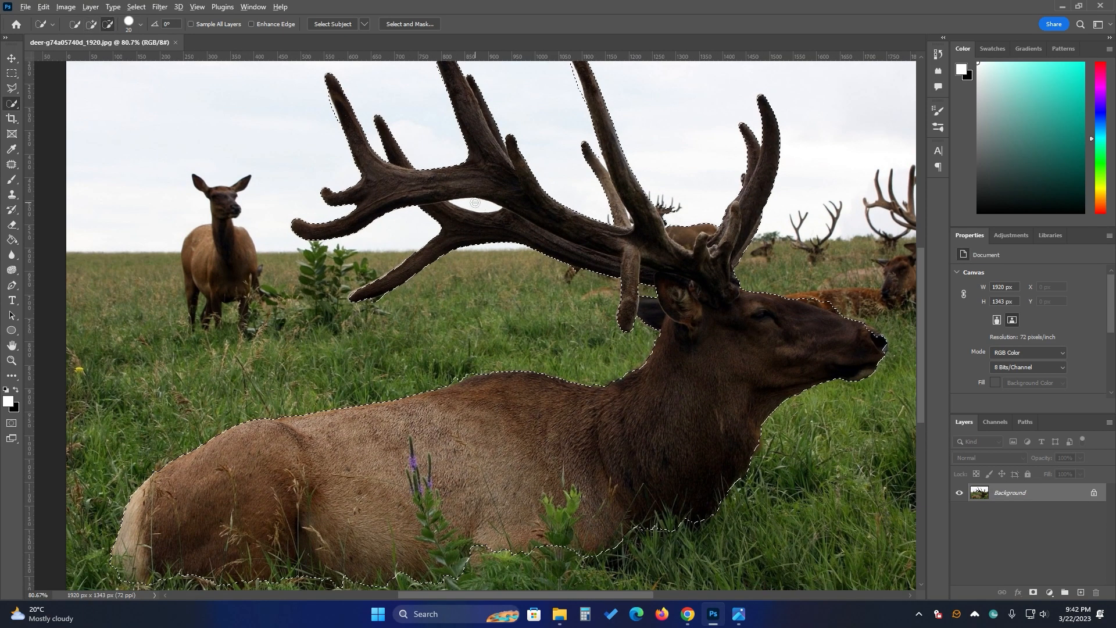
{"action": "scroll", "coordinate": [744, 346], "scroll_direction": "up", "scroll_amount": 3}
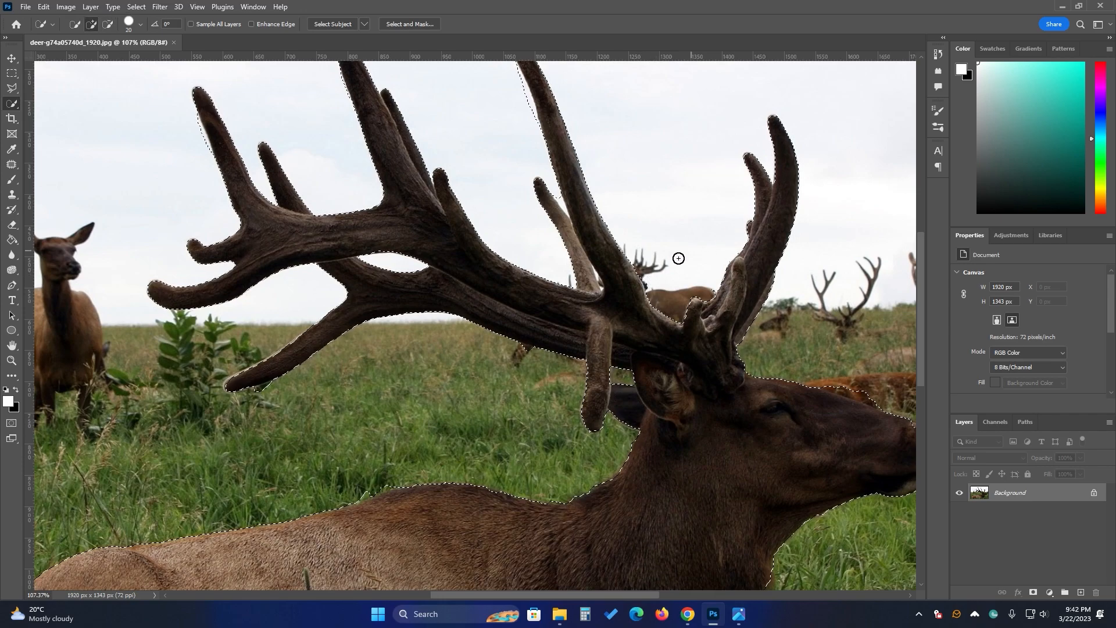
{"action": "scroll", "coordinate": [694, 399], "scroll_direction": "down", "scroll_amount": 1}
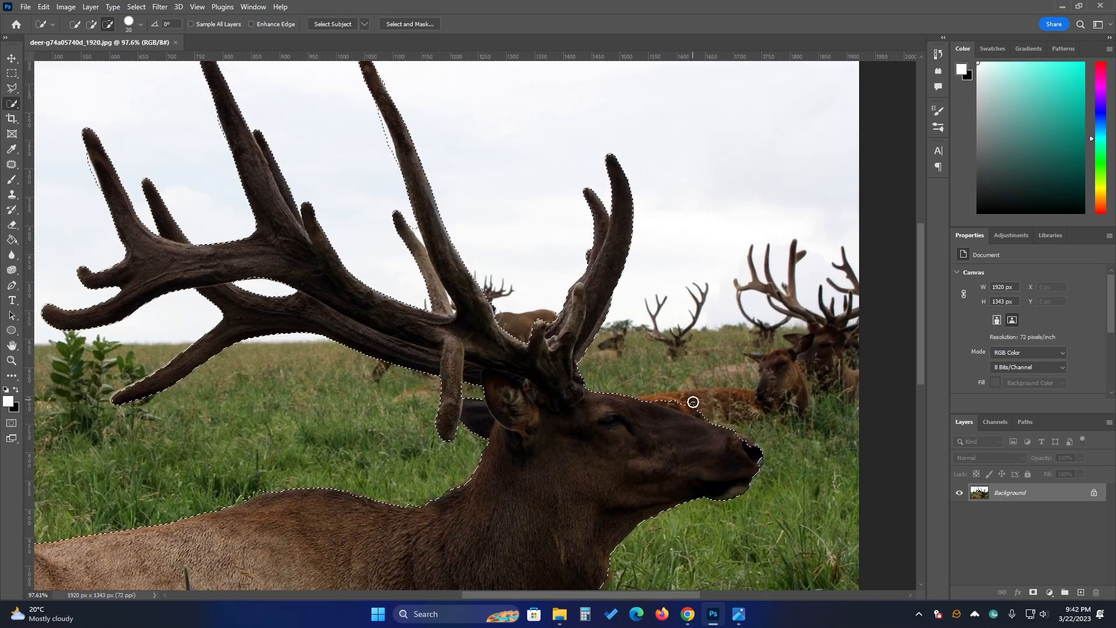
{"action": "scroll", "coordinate": [694, 398], "scroll_direction": "up", "scroll_amount": 3}
{"action": "left_click_drag", "start_coordinate": [755, 456], "coordinate": [775, 481]}
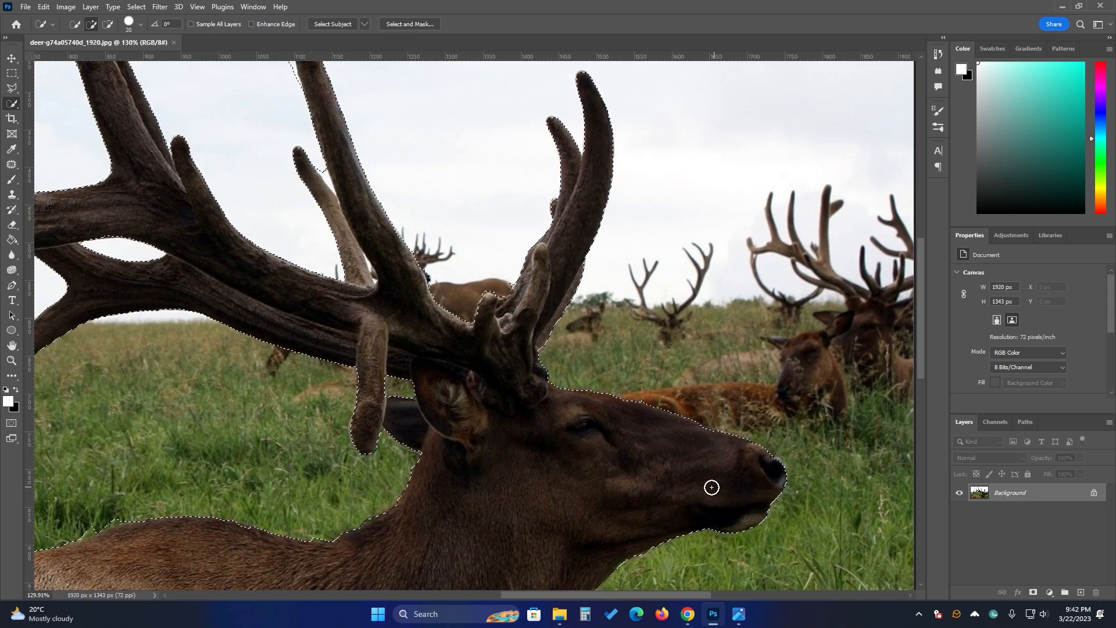
Open the selection in Select and Mask, try the Onion Skin view and return to Overlay.
{"action": "scroll", "coordinate": [716, 487], "scroll_direction": "down", "scroll_amount": 4}
{"action": "scroll", "coordinate": [528, 453], "scroll_direction": "up", "scroll_amount": 3}
{"action": "scroll", "coordinate": [558, 448], "scroll_direction": "down", "scroll_amount": 3}
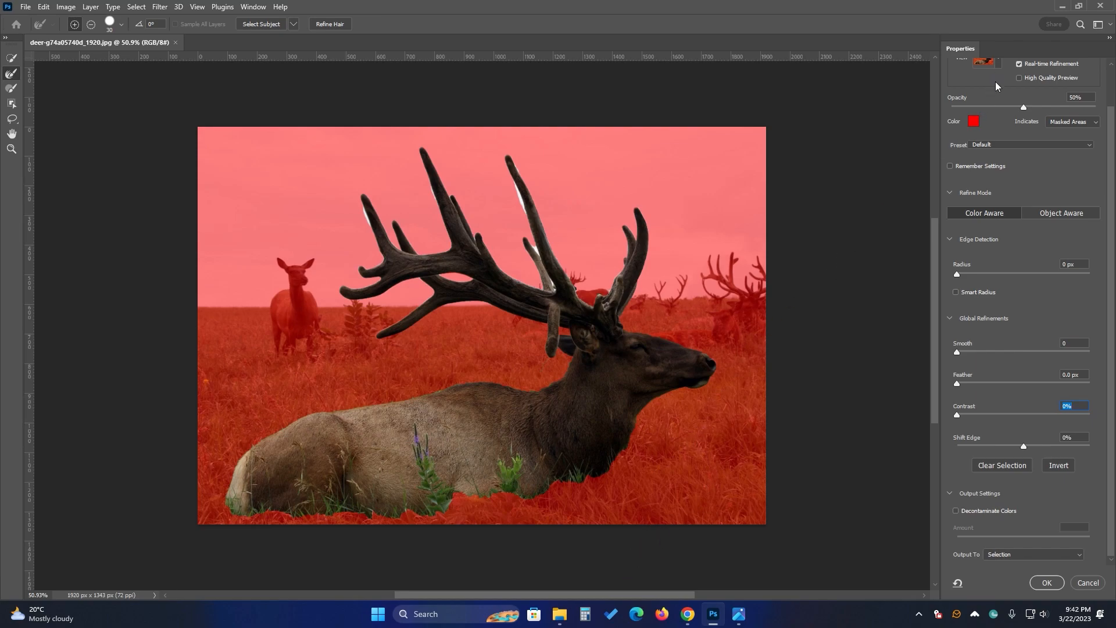
{"action": "scroll", "coordinate": [995, 79], "scroll_direction": "up", "scroll_amount": 2}
{"action": "left_click", "coordinate": [999, 103]}
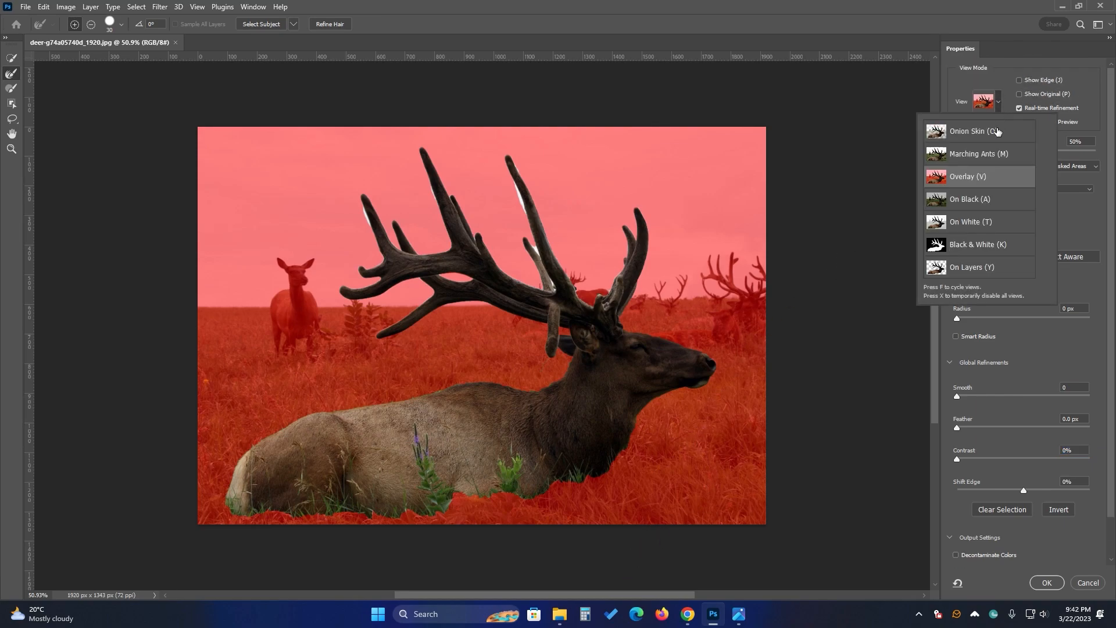
{"action": "left_click", "coordinate": [997, 131]}
{"action": "left_click", "coordinate": [996, 104]}
{"action": "left_click", "coordinate": [999, 107]}
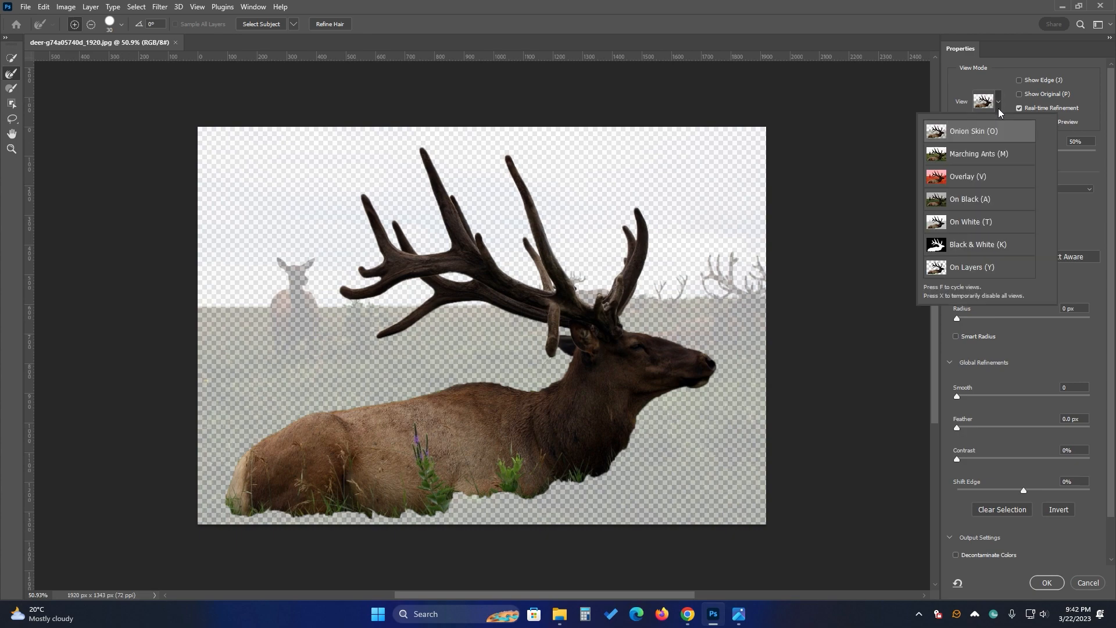
{"action": "scroll", "coordinate": [599, 227], "scroll_direction": "up", "scroll_amount": 5}
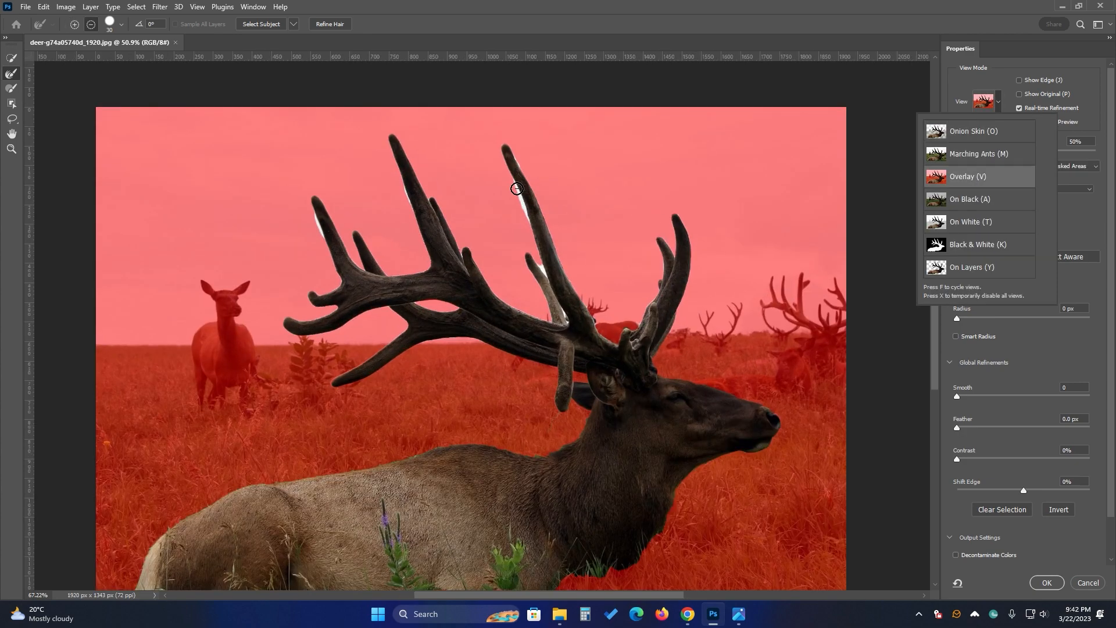
Remove the white sky fringes beside the antler tines with the Refine Edge Brush.
{"action": "left_click", "coordinate": [21, 79]}
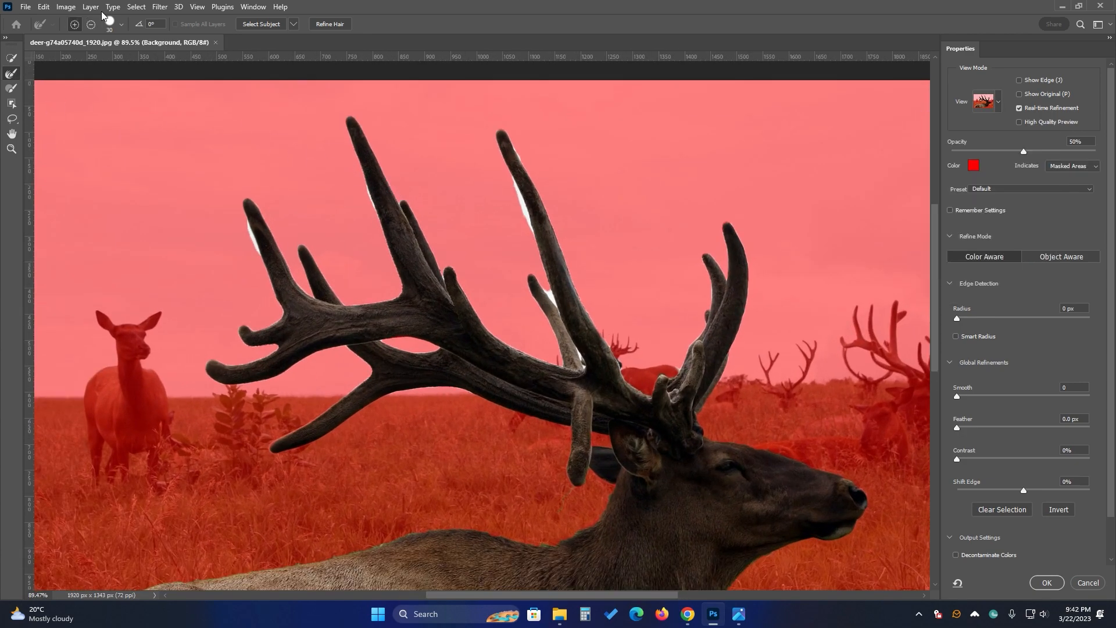
{"action": "left_click_drag", "start_coordinate": [512, 181], "coordinate": [526, 233]}
{"action": "left_click_drag", "start_coordinate": [542, 276], "coordinate": [583, 366]}
{"action": "left_click_drag", "start_coordinate": [239, 221], "coordinate": [253, 255]}
{"action": "left_click_drag", "start_coordinate": [354, 182], "coordinate": [368, 209]}
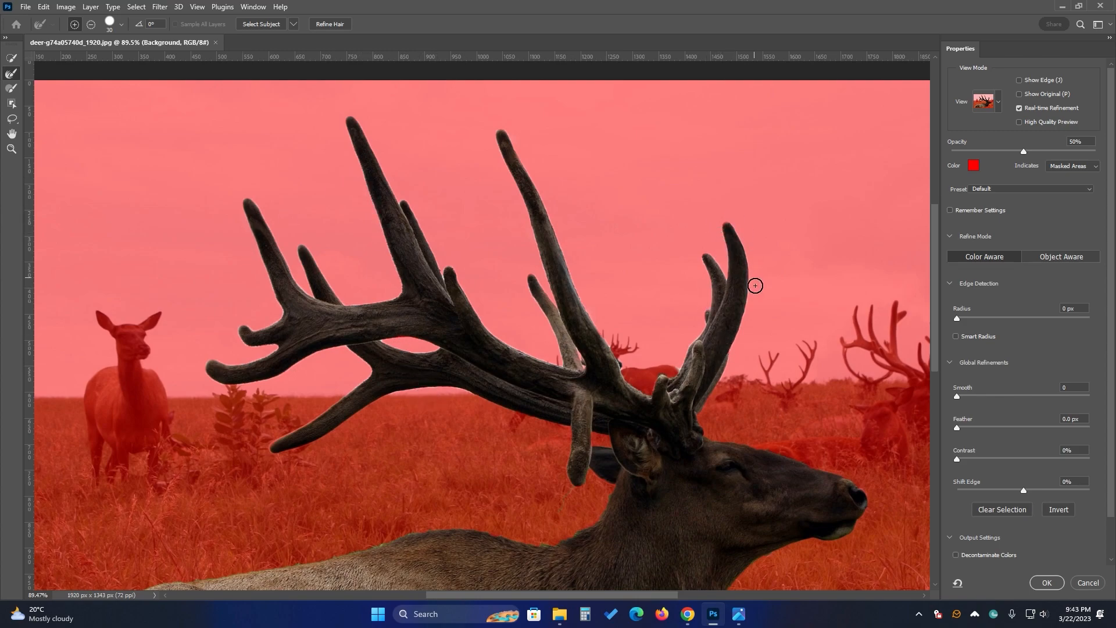
Set the overlay opacity to 49% and the selection contrast to 10%.
{"action": "scroll", "coordinate": [483, 303], "scroll_direction": "down", "scroll_amount": 1}
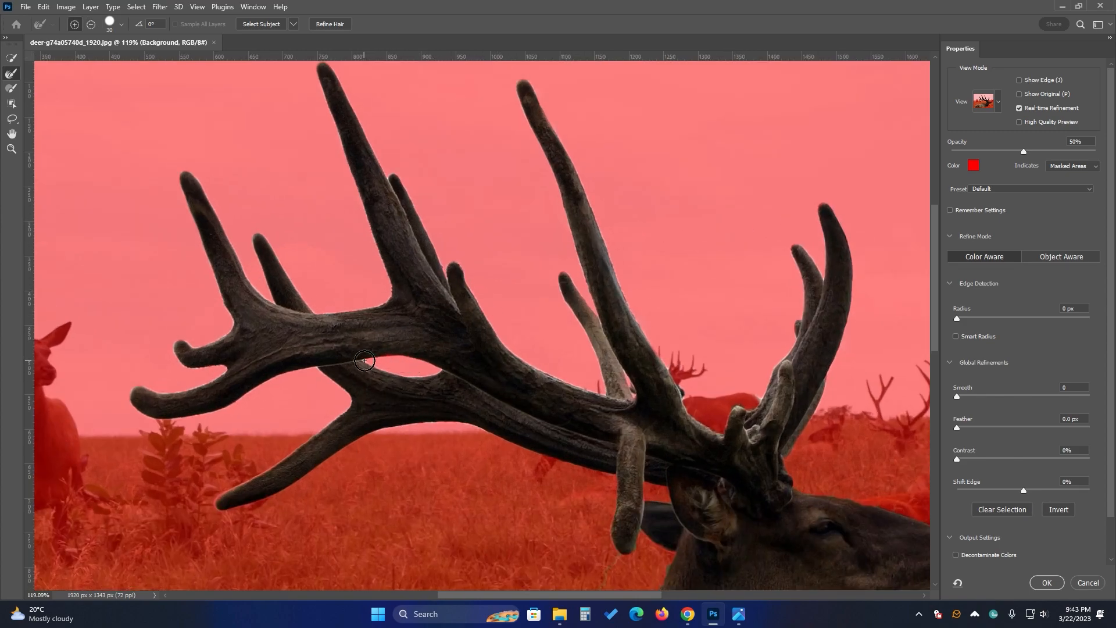
{"action": "scroll", "coordinate": [525, 430], "scroll_direction": "down", "scroll_amount": 3}
{"action": "scroll", "coordinate": [690, 512], "scroll_direction": "up", "scroll_amount": 1}
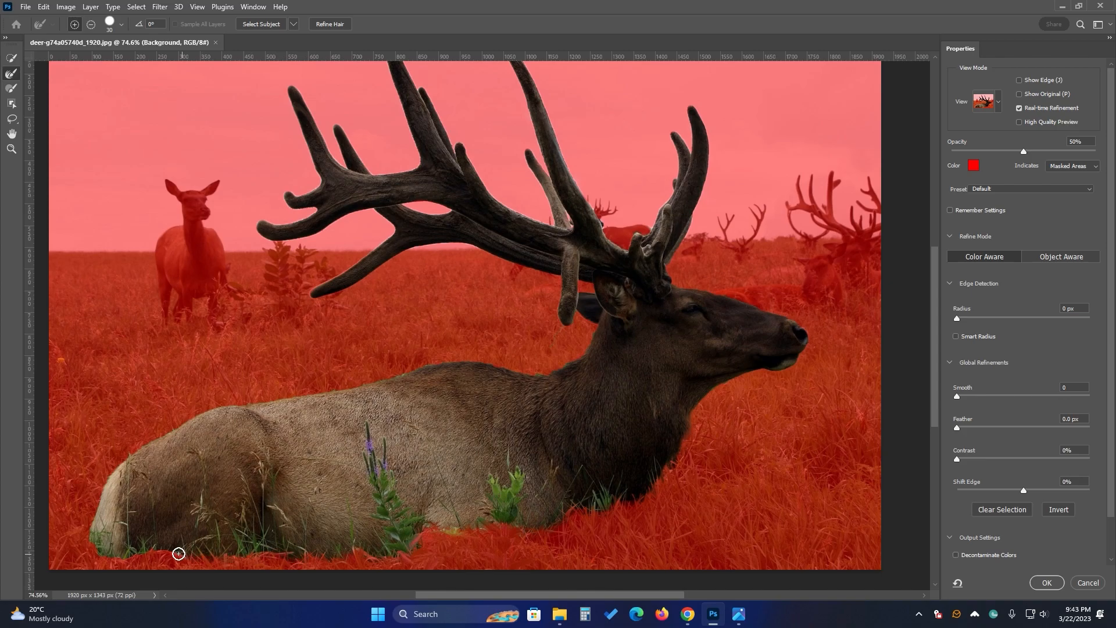
{"action": "scroll", "coordinate": [668, 481], "scroll_direction": "down", "scroll_amount": 1}
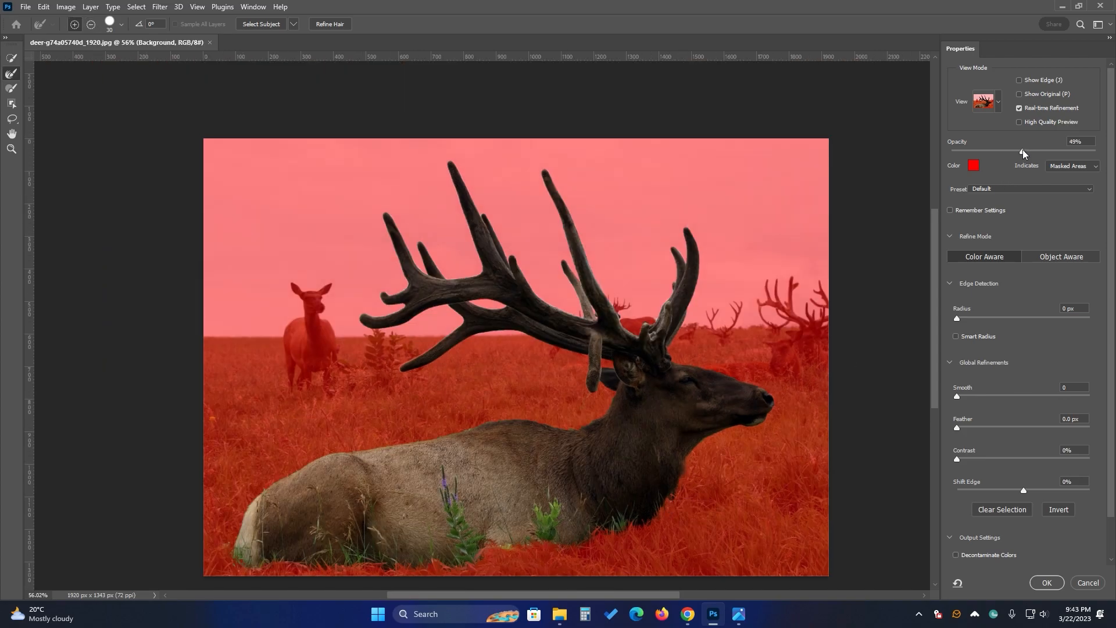
{"action": "left_click", "coordinate": [1023, 150]}
{"action": "left_click_drag", "start_coordinate": [957, 459], "coordinate": [975, 462]}
{"action": "left_click", "coordinate": [971, 459]}
Enable Decontaminate Colors and output the refined selection as New Layer with Layer Mask.
{"action": "left_click", "coordinate": [996, 556]}
{"action": "scroll", "coordinate": [1055, 522], "scroll_direction": "down", "scroll_amount": 3}
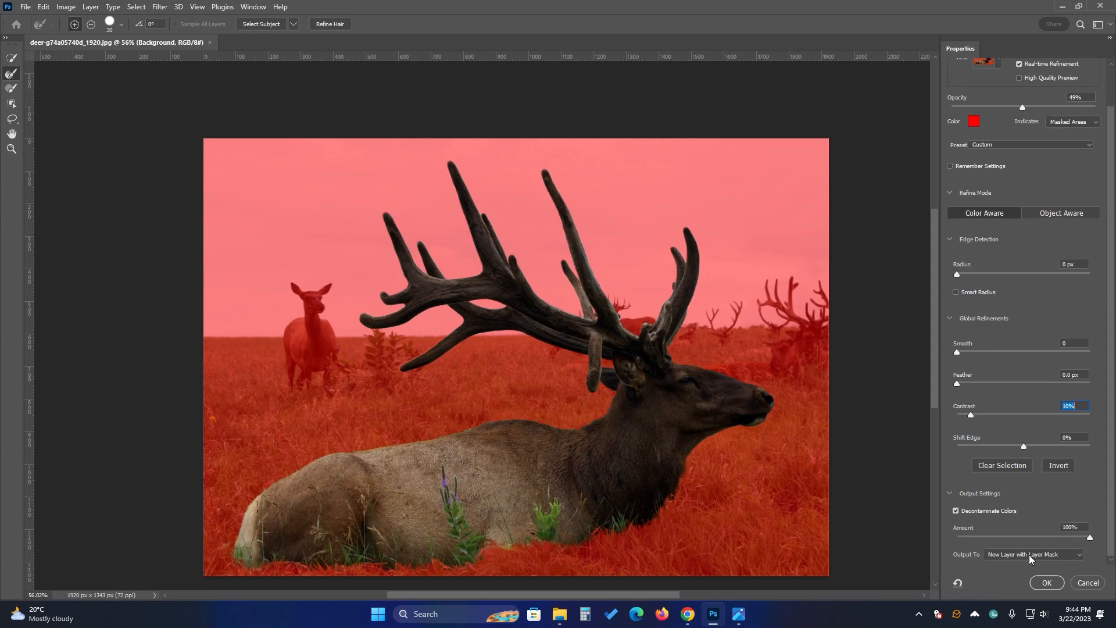
{"action": "left_click", "coordinate": [1028, 553]}
{"action": "left_click", "coordinate": [1032, 572]}
{"action": "left_click", "coordinate": [1036, 580]}
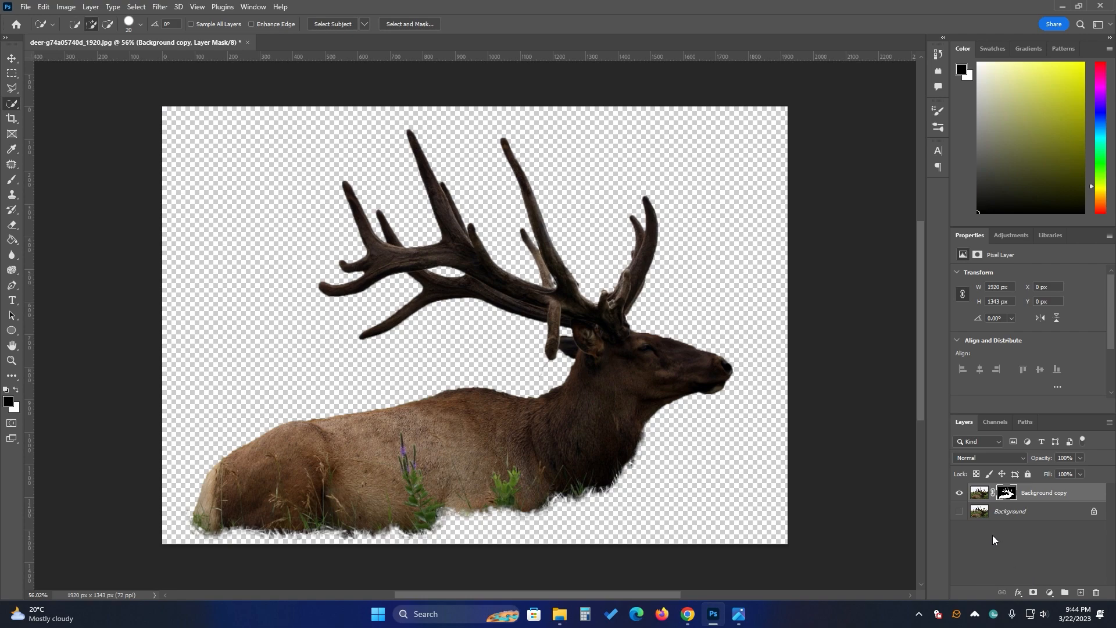
Show the Background layer and load the Background copy's mask as a selection.
{"action": "left_click", "coordinate": [960, 512]}
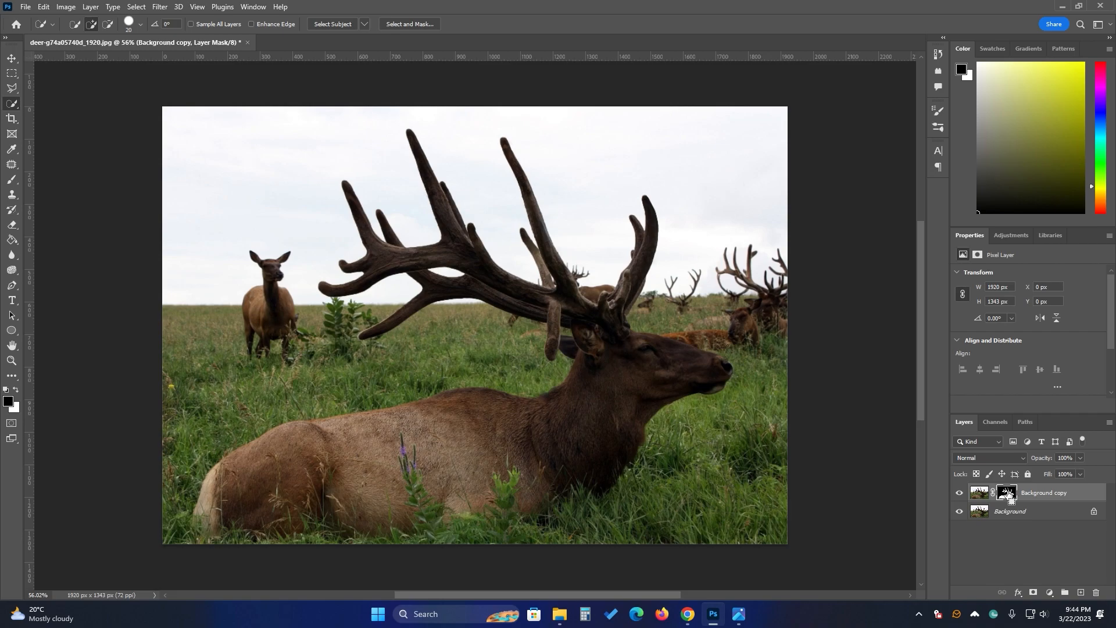
{"action": "left_click", "coordinate": [1009, 493], "text": "ctrl"}
Subtract the elk's head and body from the selection with the Polygonal Lasso, keeping only the antlers.
{"action": "left_click", "coordinate": [12, 88]}
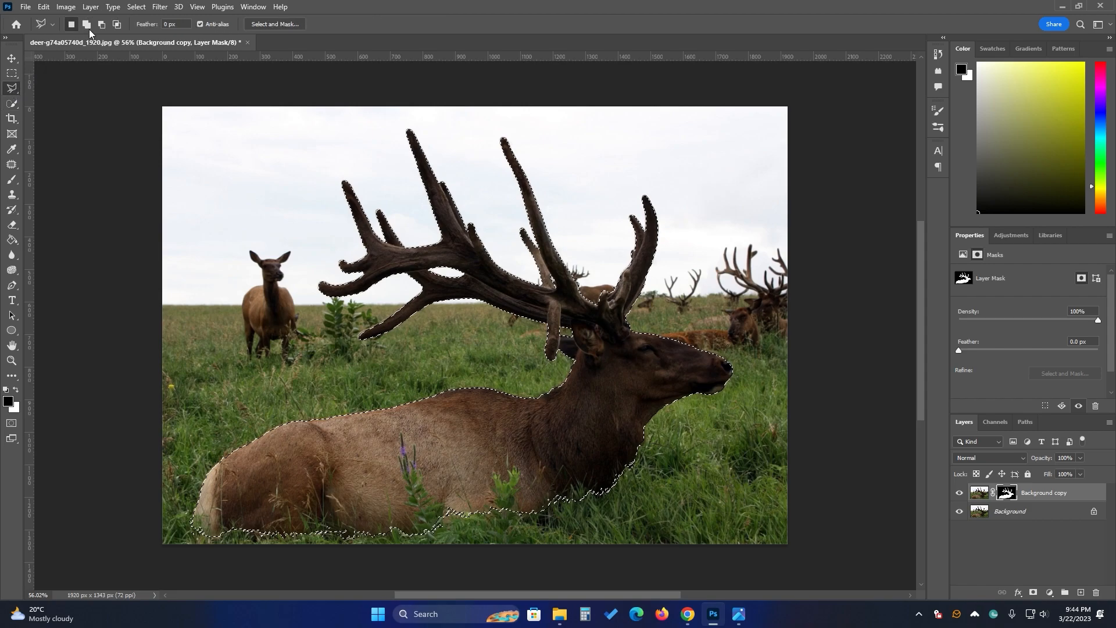
{"action": "left_click", "coordinate": [101, 25]}
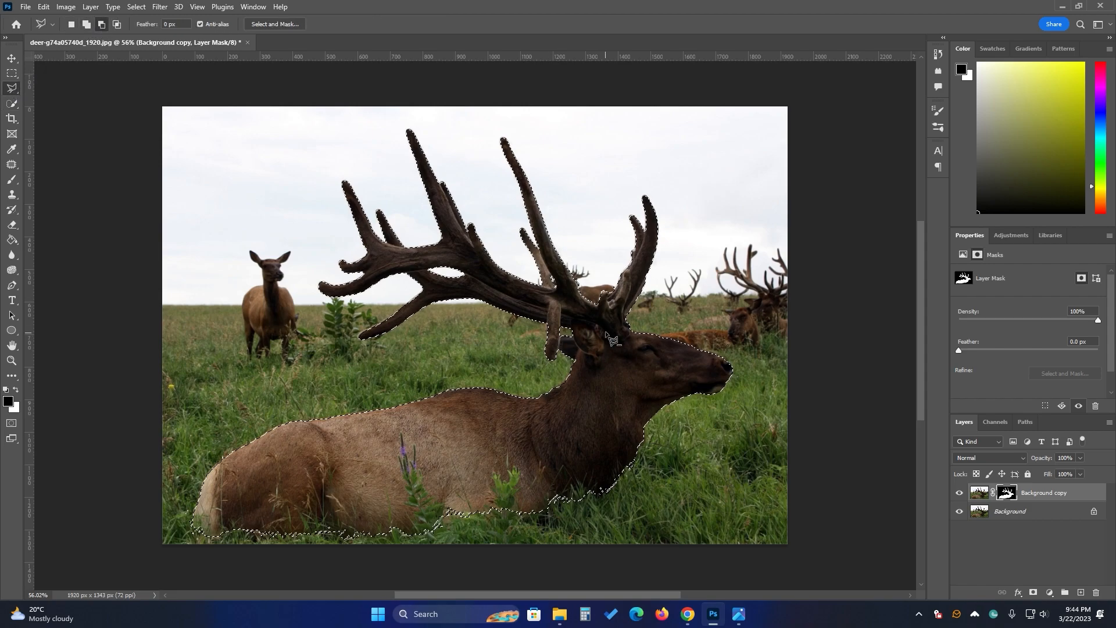
{"action": "scroll", "coordinate": [610, 340], "scroll_direction": "up", "scroll_amount": 3}
{"action": "mouse_move", "coordinate": [503, 388]}
{"action": "left_mouse_down"}
{"action": "mouse_move", "coordinate": [549, 311]}
{"action": "mouse_move", "coordinate": [606, 335]}
{"action": "mouse_move", "coordinate": [622, 360]}
{"action": "mouse_move", "coordinate": [655, 345]}
{"action": "mouse_move", "coordinate": [654, 326]}
{"action": "mouse_move", "coordinate": [824, 364]}
{"action": "mouse_move", "coordinate": [851, 387]}
{"action": "mouse_move", "coordinate": [829, 587]}
{"action": "mouse_move", "coordinate": [820, 450]}
{"action": "mouse_move", "coordinate": [189, 469]}
{"action": "mouse_move", "coordinate": [318, 468]}
{"action": "mouse_move", "coordinate": [451, 461]}
{"action": "mouse_move", "coordinate": [148, 455]}
{"action": "mouse_move", "coordinate": [193, 269]}
{"action": "mouse_move", "coordinate": [586, 160]}
{"action": "mouse_move", "coordinate": [788, 142]}
{"action": "left_mouse_up"}
{"action": "scroll", "coordinate": [825, 255], "scroll_direction": "down", "scroll_amount": 5}
{"action": "left_click_drag", "start_coordinate": [837, 282], "coordinate": [613, 320]}
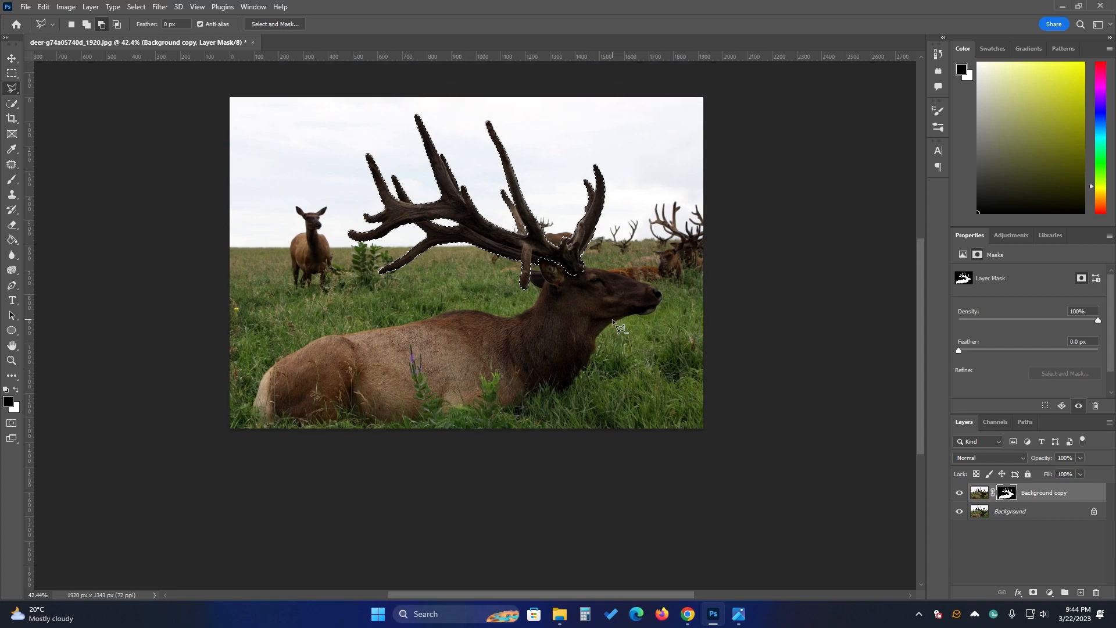
Copy the selected antlers from the Background copy image to a new layer and check them with the other layers temporarily hidden.
{"action": "left_click", "coordinate": [979, 494]}
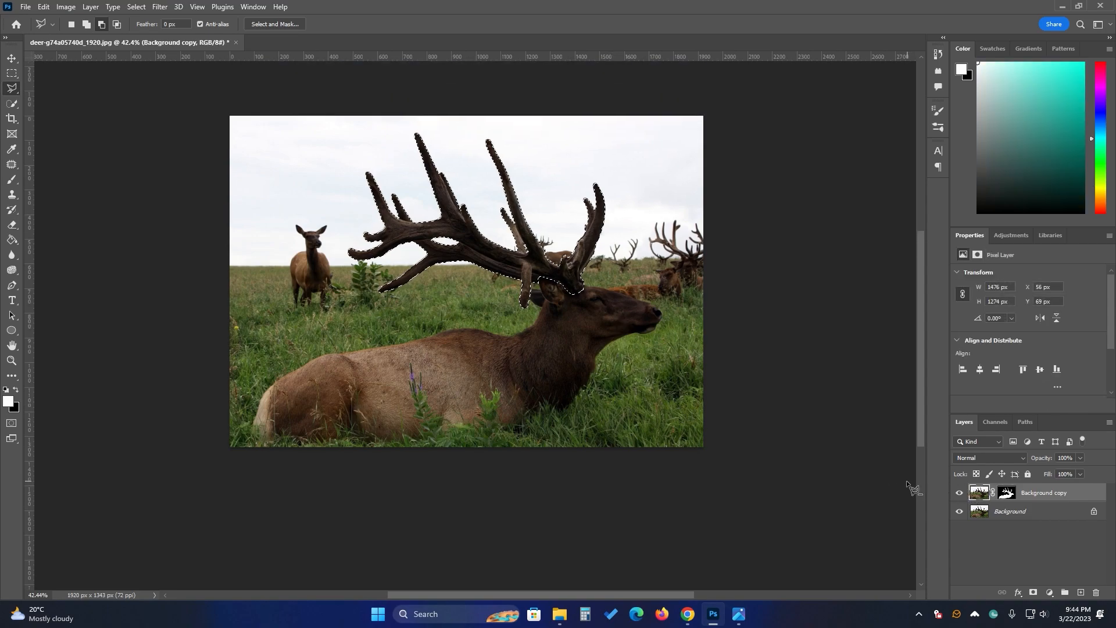
{"action": "key", "text": "ctrl+j"}
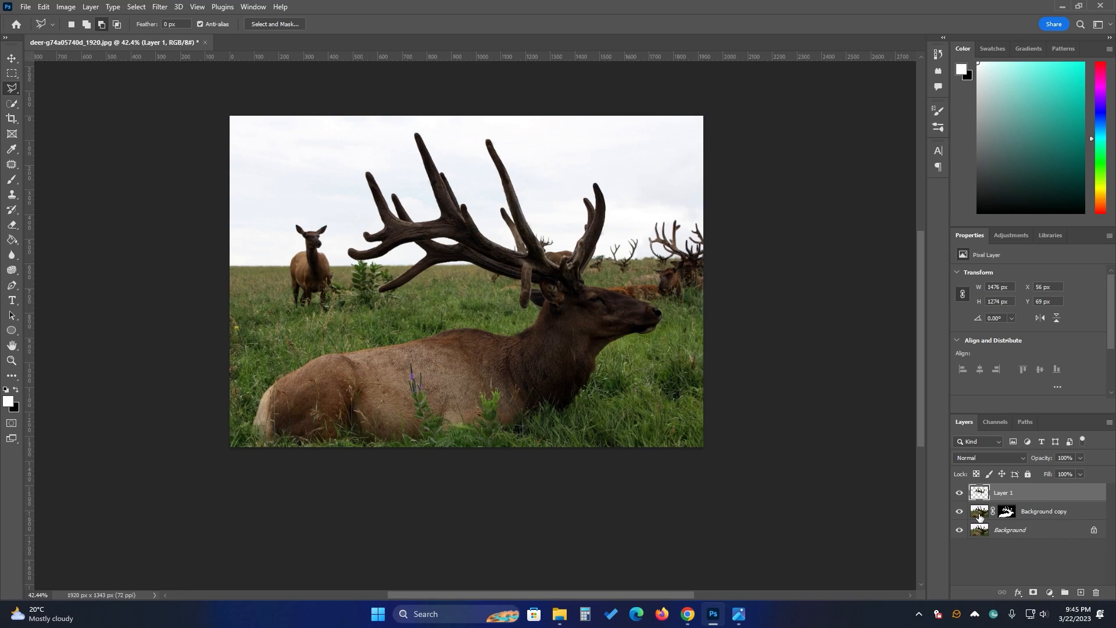
{"action": "left_click", "coordinate": [959, 511]}
{"action": "left_click", "coordinate": [959, 529]}
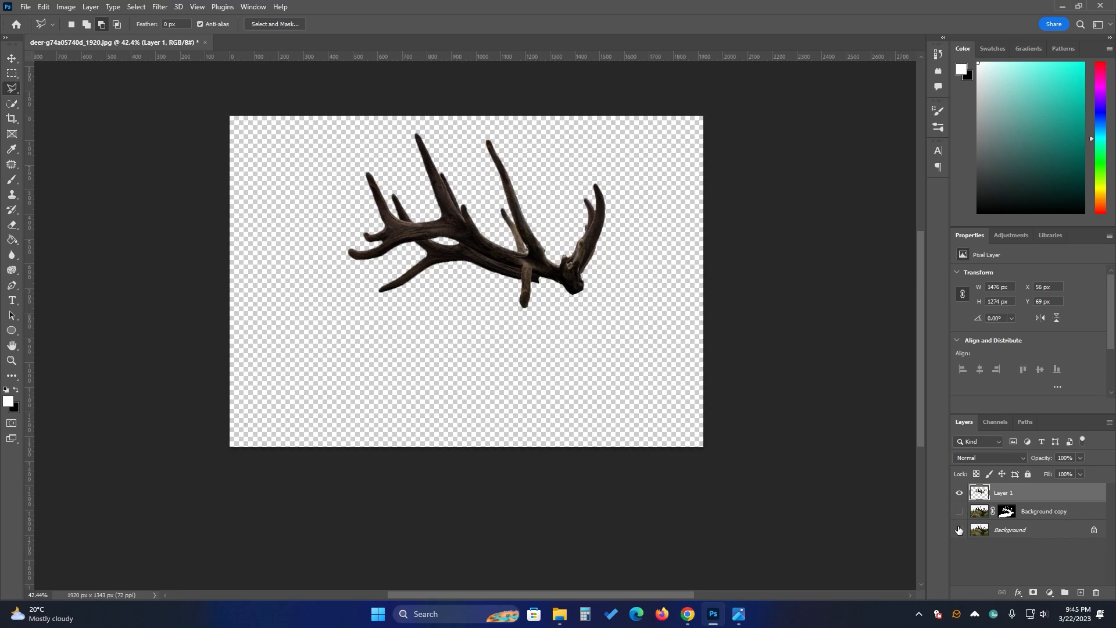
{"action": "left_click", "coordinate": [959, 529]}
{"action": "left_click", "coordinate": [959, 511]}
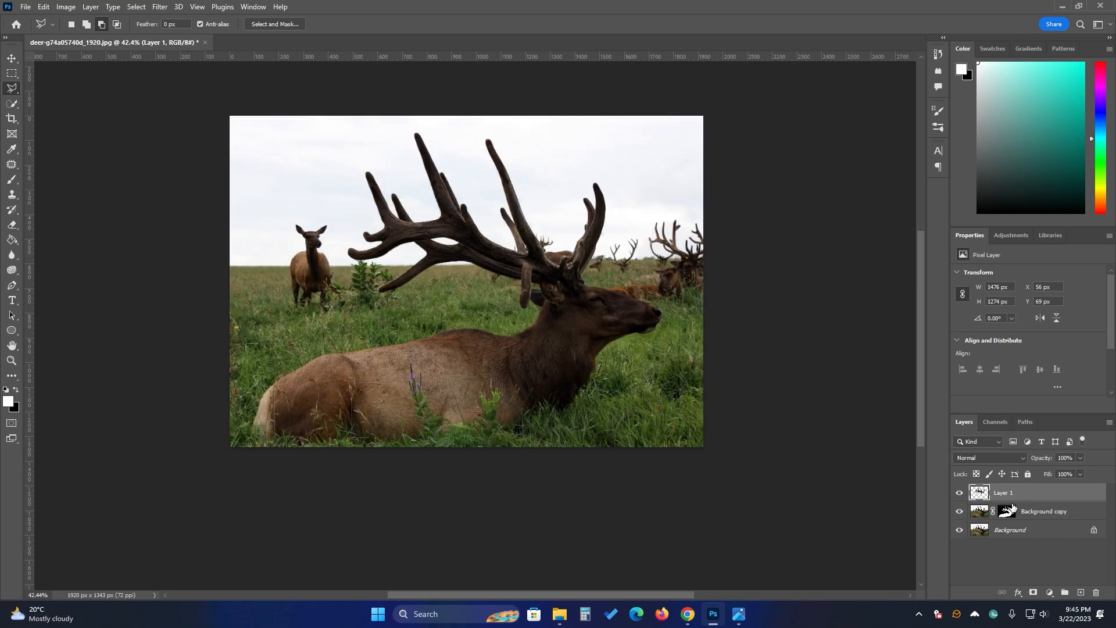
Put the antler layer in a group, then collapse and hide the group.
{"action": "key", "text": "ctrl+g"}
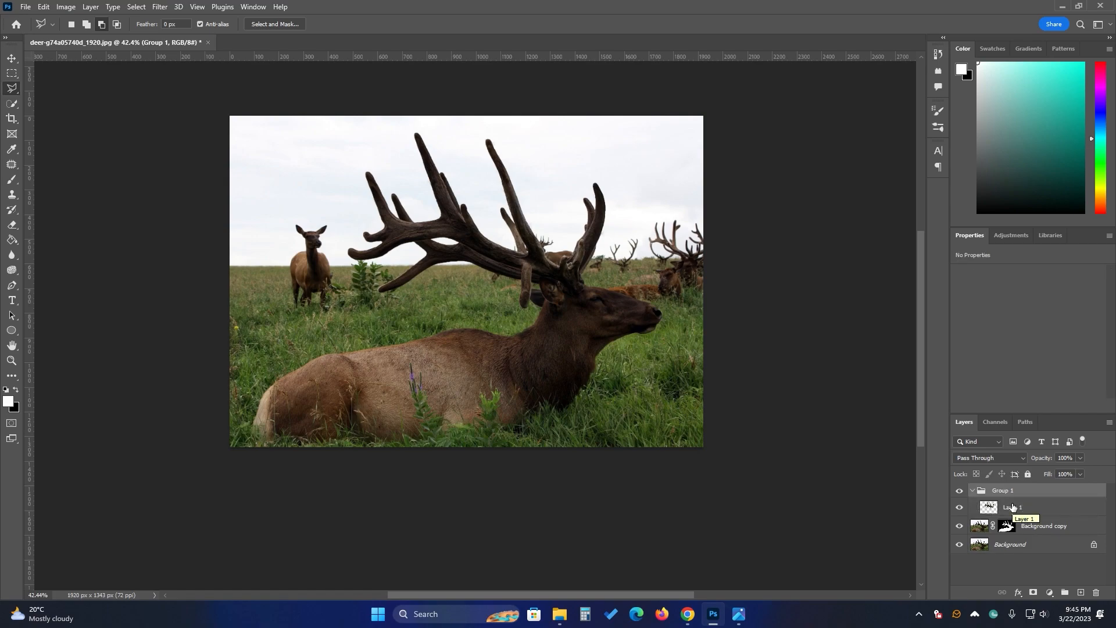
{"action": "left_click", "coordinate": [972, 490]}
{"action": "left_click", "coordinate": [959, 490]}
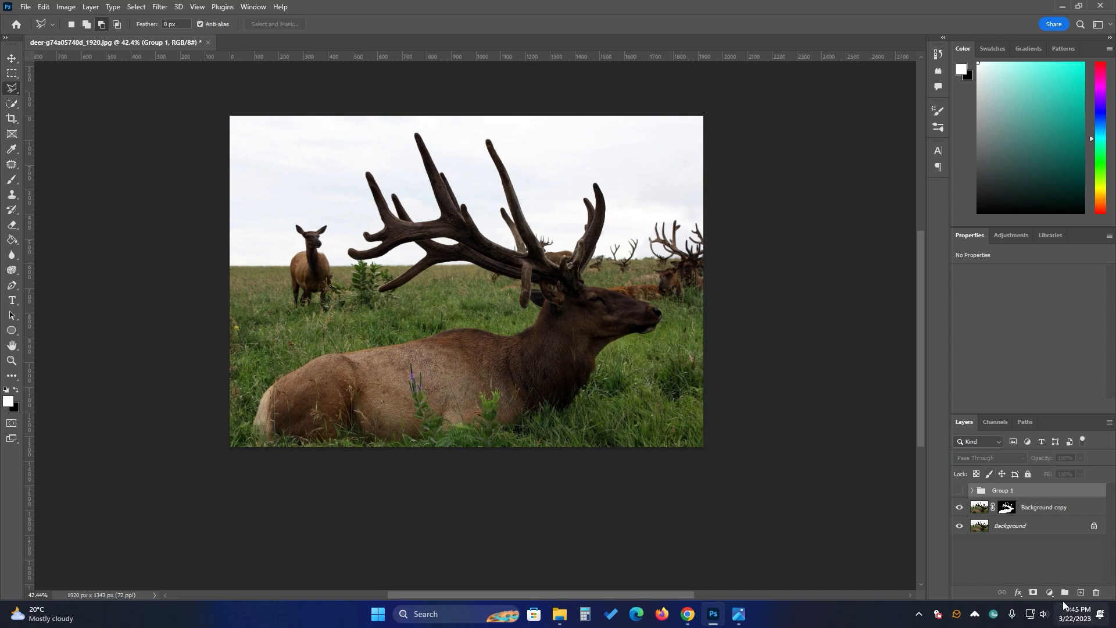
Add a Color Lookup adjustment above the Background layer using the Moonlight.3DL look.
{"action": "left_click", "coordinate": [1033, 526]}
{"action": "left_click", "coordinate": [1050, 592]}
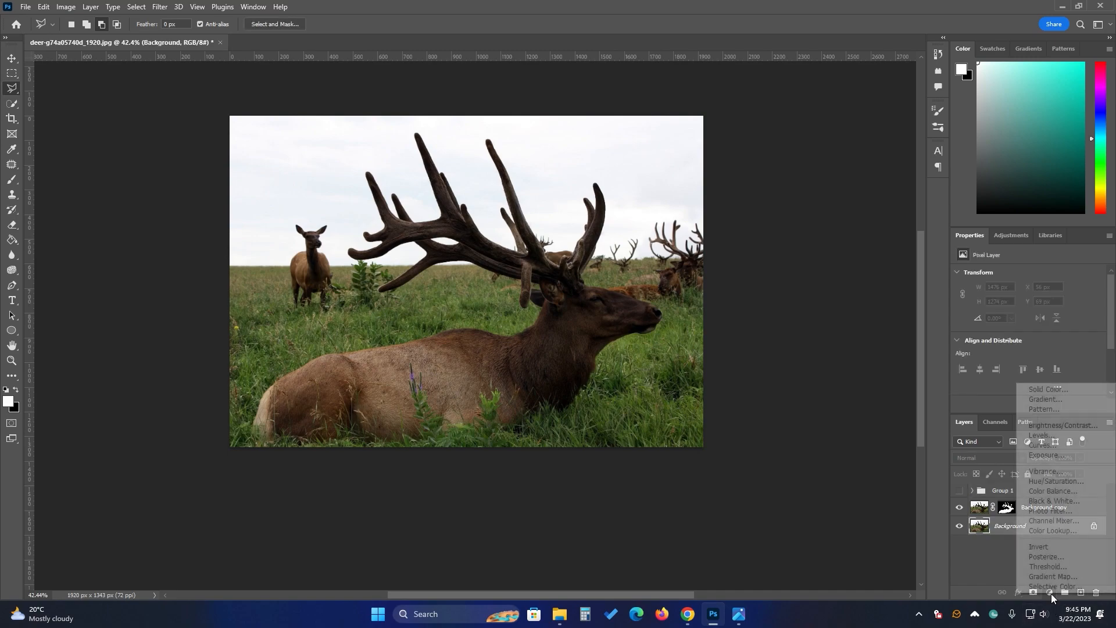
{"action": "left_click", "coordinate": [1058, 530]}
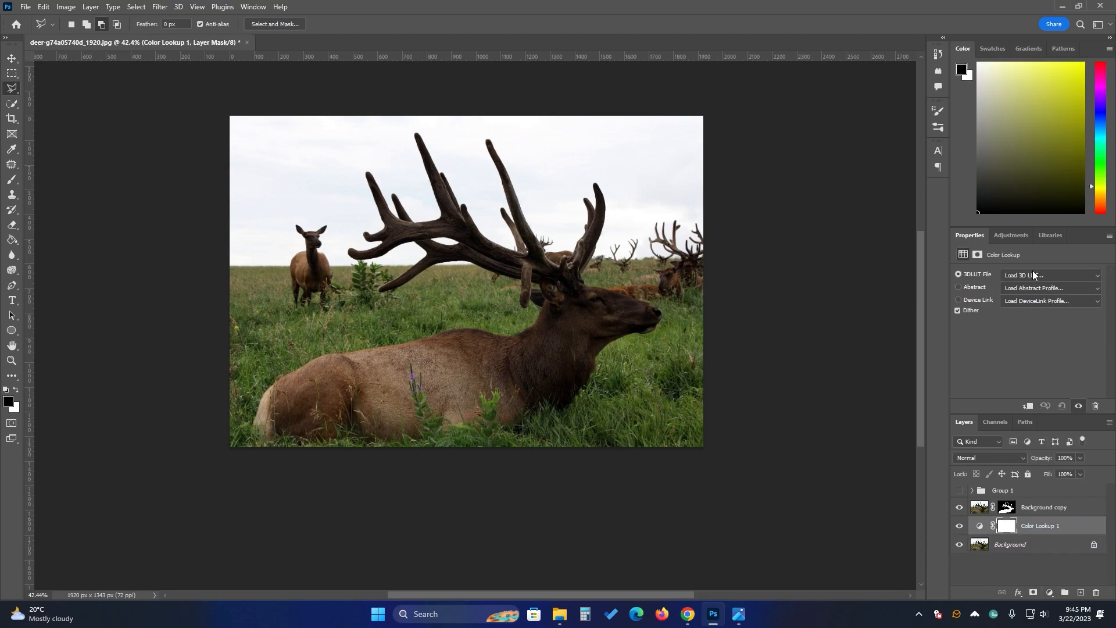
{"action": "left_click", "coordinate": [1033, 275]}
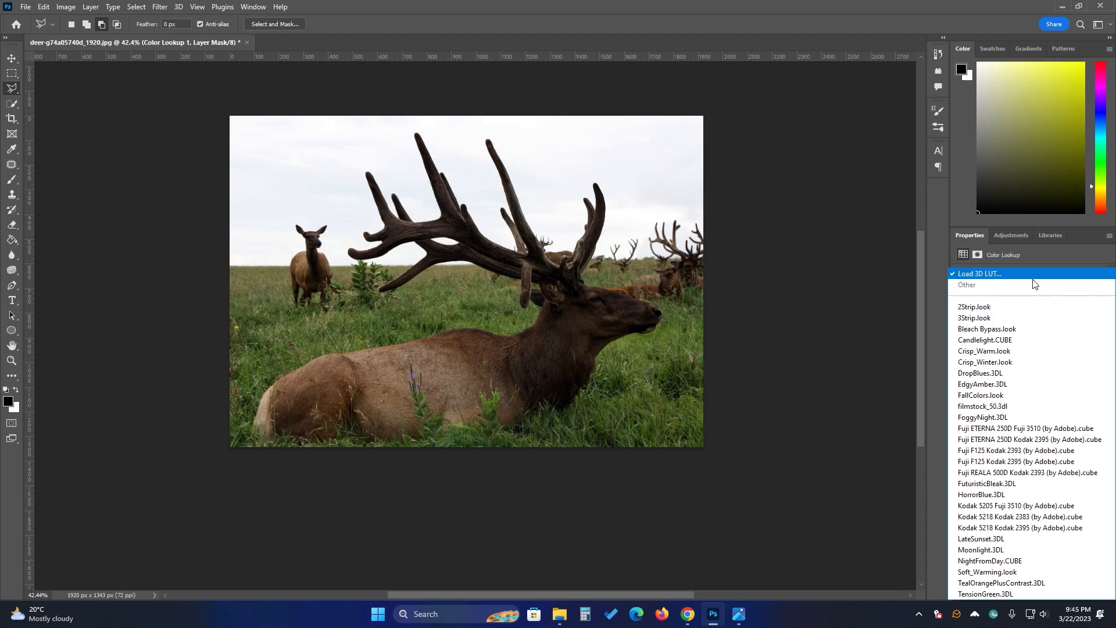
{"action": "left_click", "coordinate": [992, 551]}
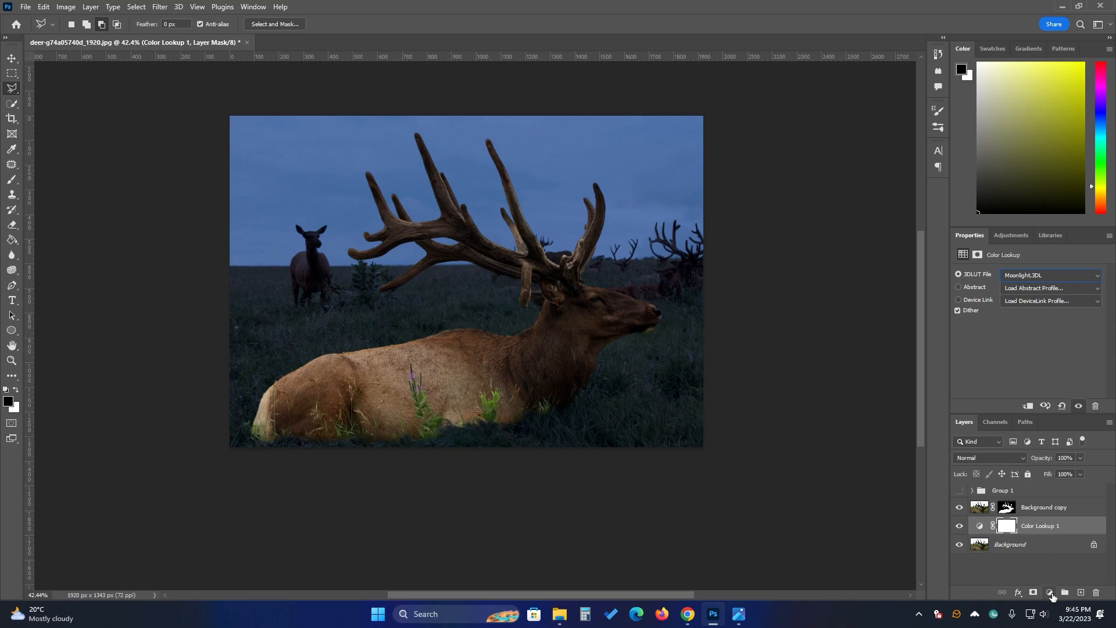
Add a Black & White adjustment above the Color Lookup and lower its opacity to 49%.
{"action": "left_click", "coordinate": [1050, 592]}
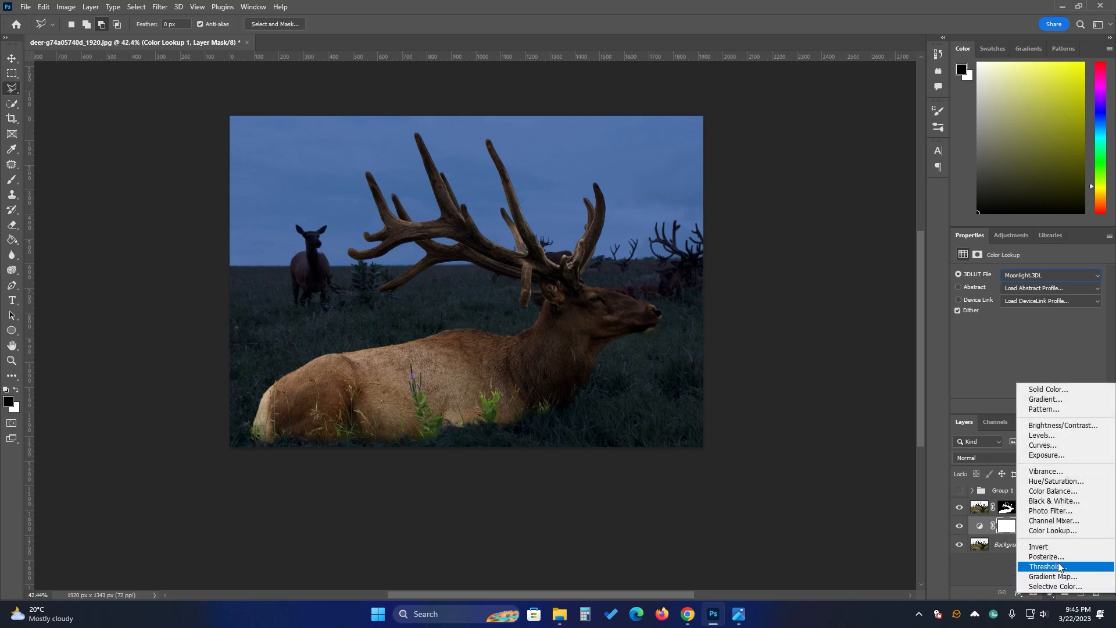
{"action": "left_click", "coordinate": [1059, 498]}
{"action": "left_click", "coordinate": [1078, 459]}
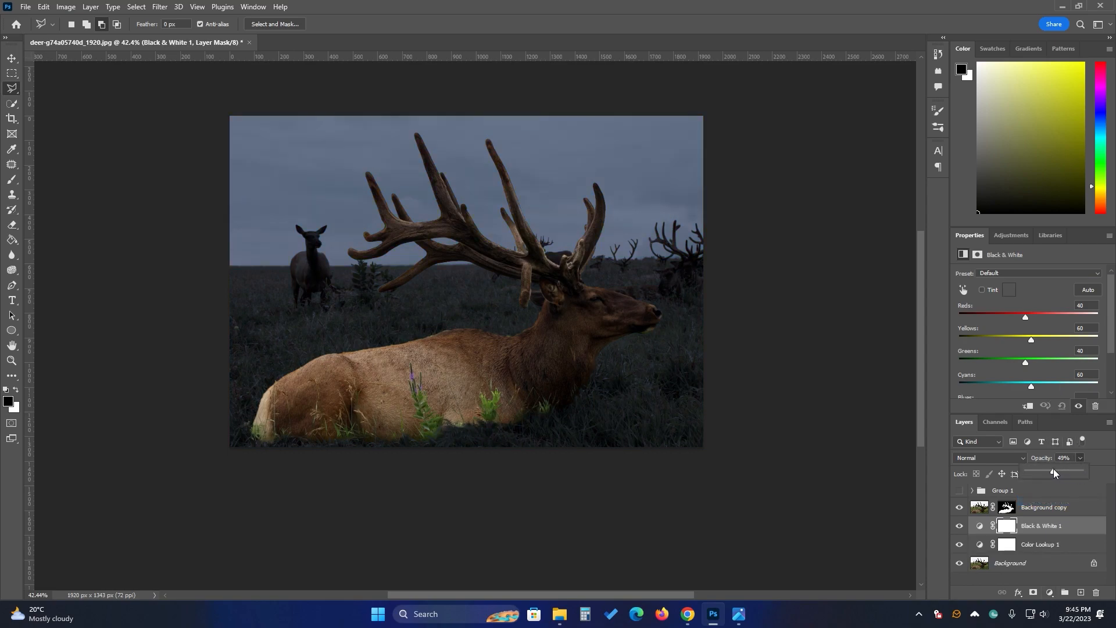
{"action": "left_click", "coordinate": [1108, 439]}
Show and expand the antler group, then convert the antler layer inside it to a smart object.
{"action": "left_click", "coordinate": [972, 493]}
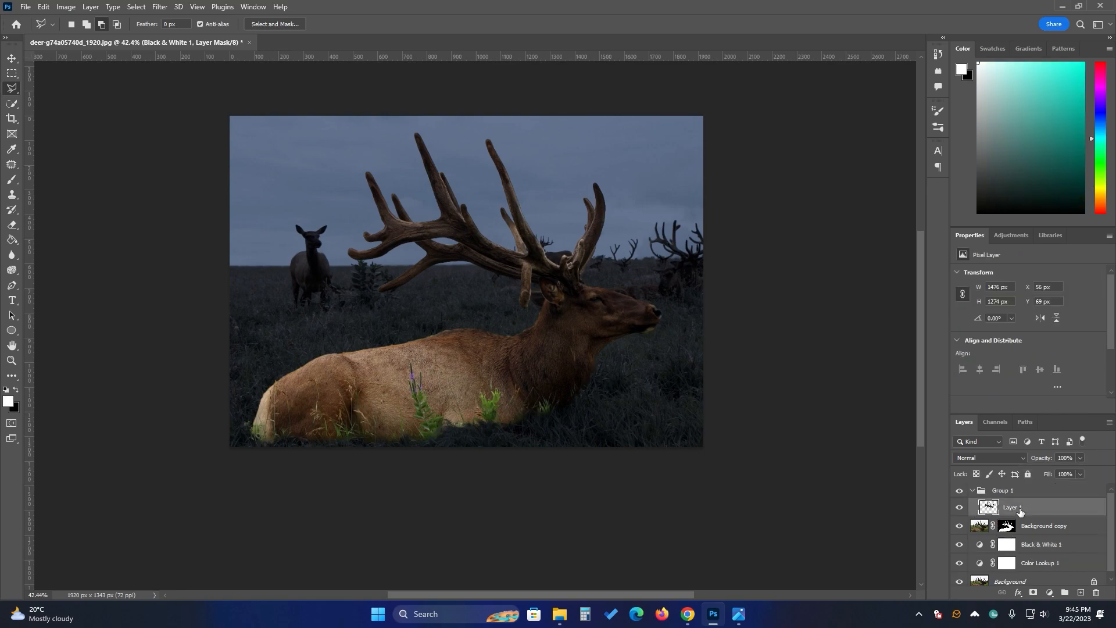
{"action": "left_click", "coordinate": [1017, 509]}
{"action": "right_click", "coordinate": [1017, 509]}
{"action": "left_click", "coordinate": [1020, 177]}
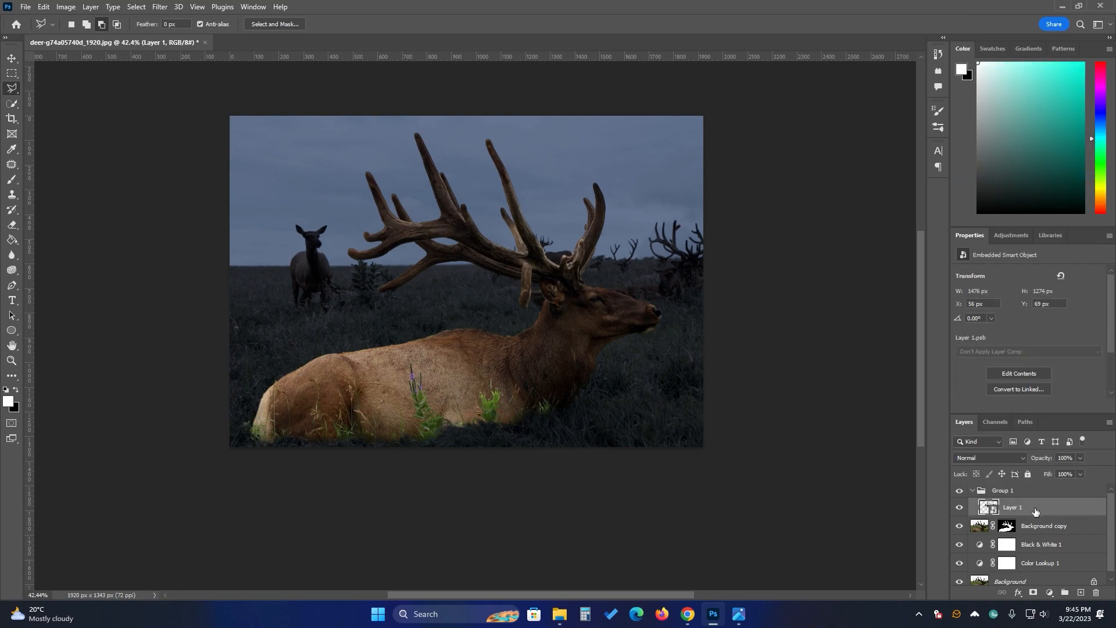
Duplicate the antler smart object inside the group and set the copy's blend mode to Linear Dodge (Add).
{"action": "key", "text": "ctrl+j"}
{"action": "left_click", "coordinate": [998, 458]}
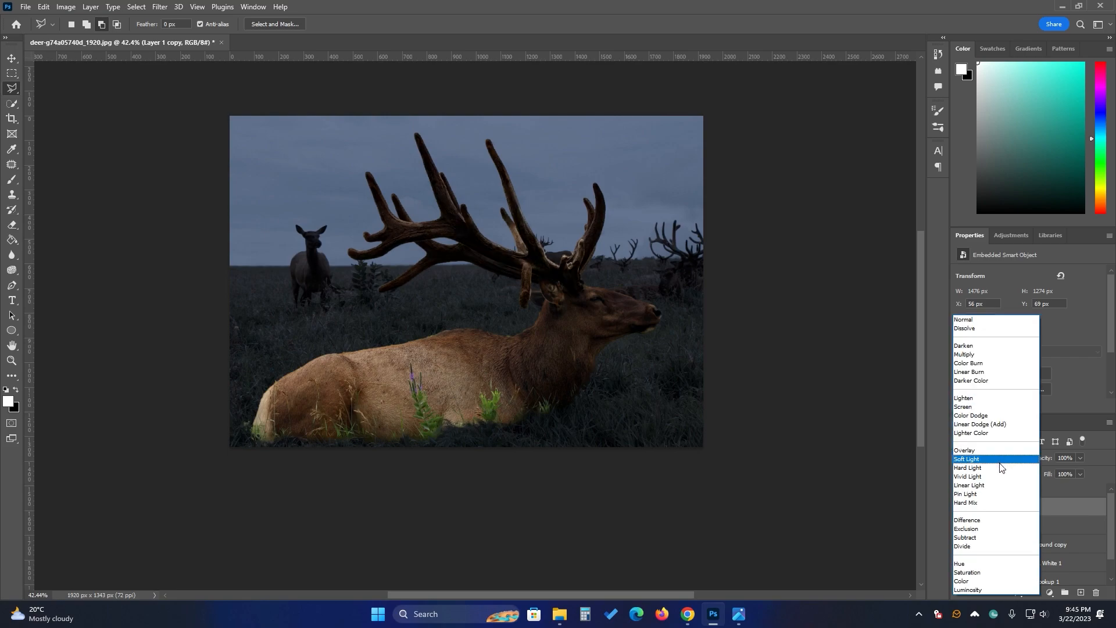
{"action": "left_click", "coordinate": [998, 426]}
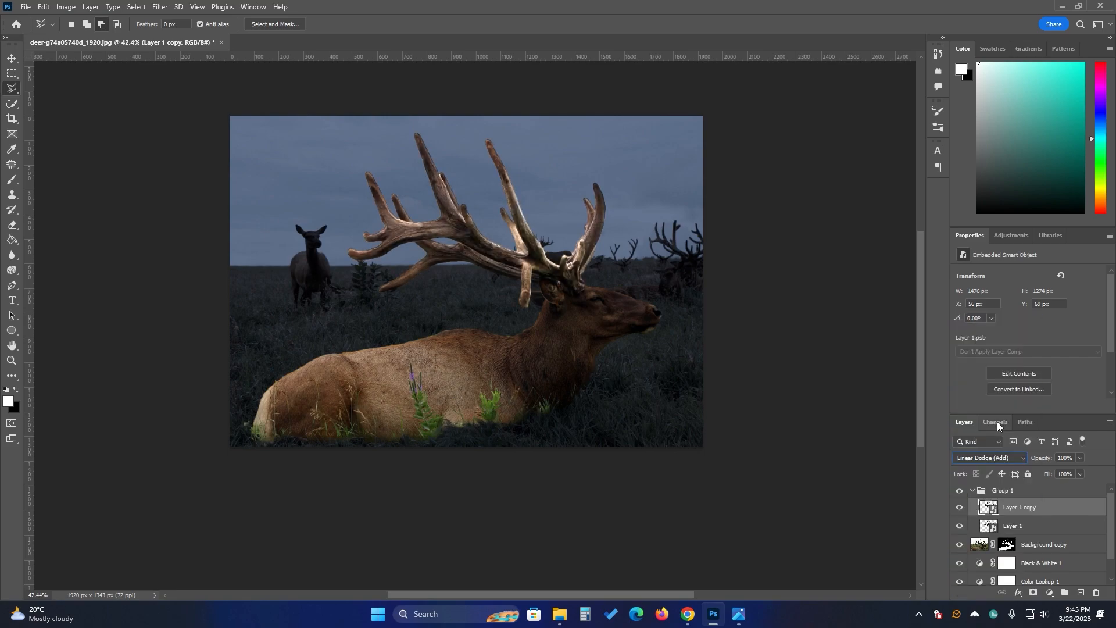
Apply a Gaussian Blur with a 5-pixel radius to the duplicated antler layer.
{"action": "left_click", "coordinate": [160, 7]}
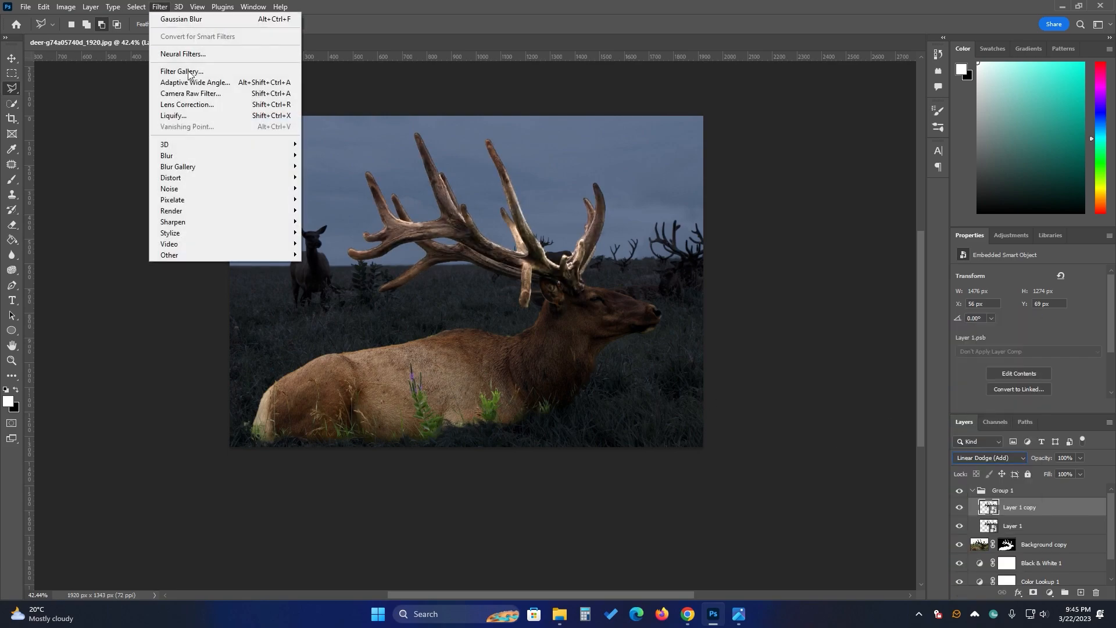
{"action": "mouse_move", "coordinate": [205, 155]}
{"action": "left_click", "coordinate": [333, 199]}
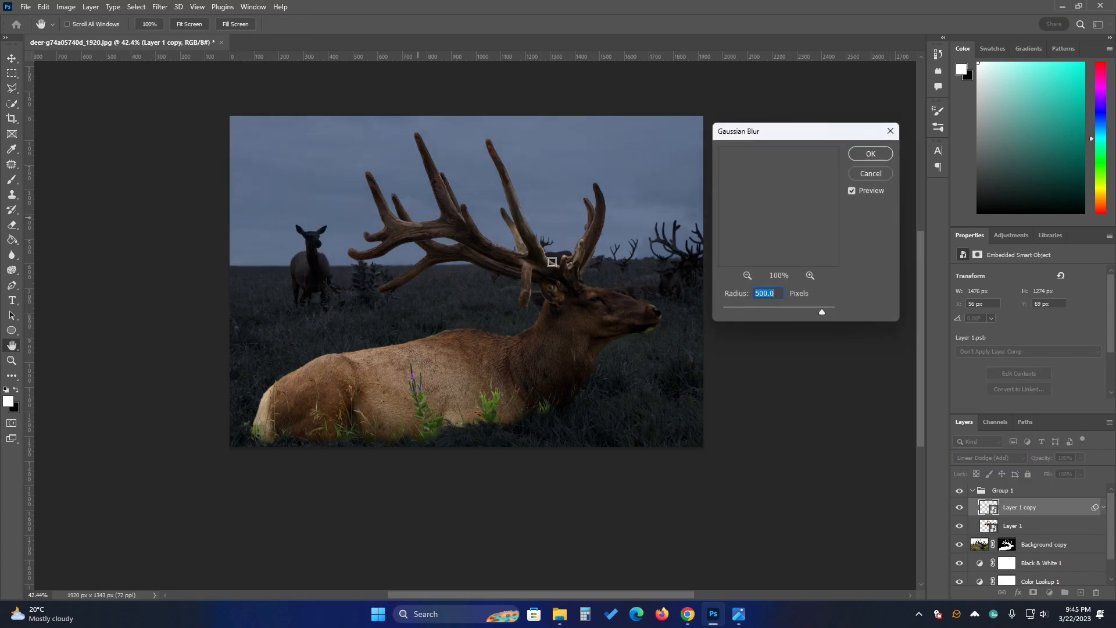
{"action": "left_click", "coordinate": [522, 208]}
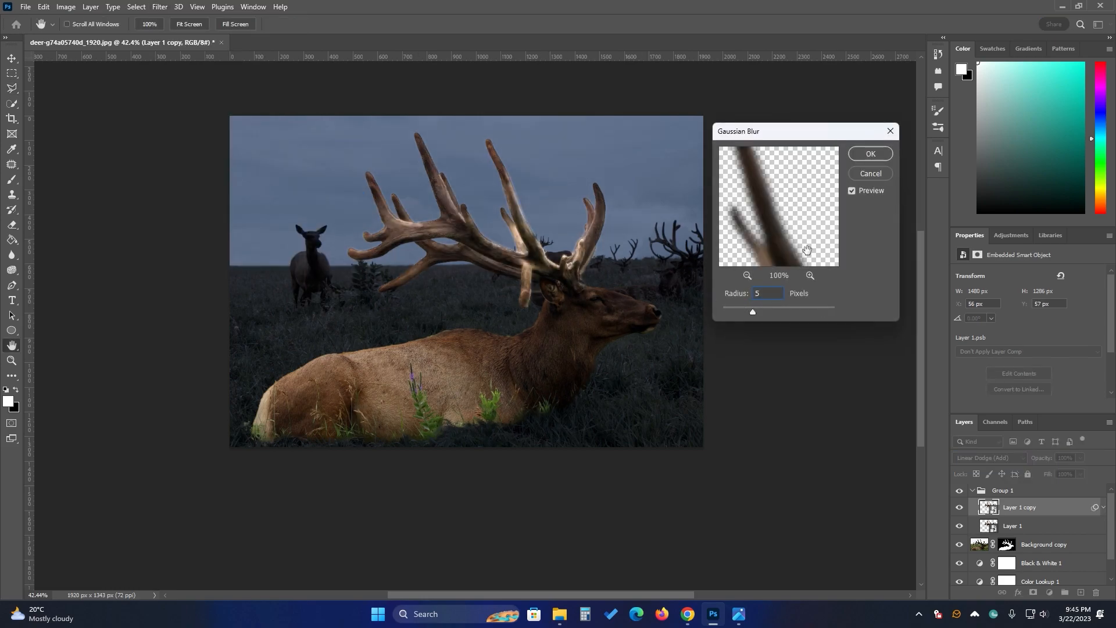
{"action": "left_click", "coordinate": [870, 154]}
Duplicate the blurred antler layer and adjust the new copy's Gaussian Blur smart filter.
{"action": "key", "text": "ctrl+j"}
{"action": "double_click", "coordinate": [1045, 537]}
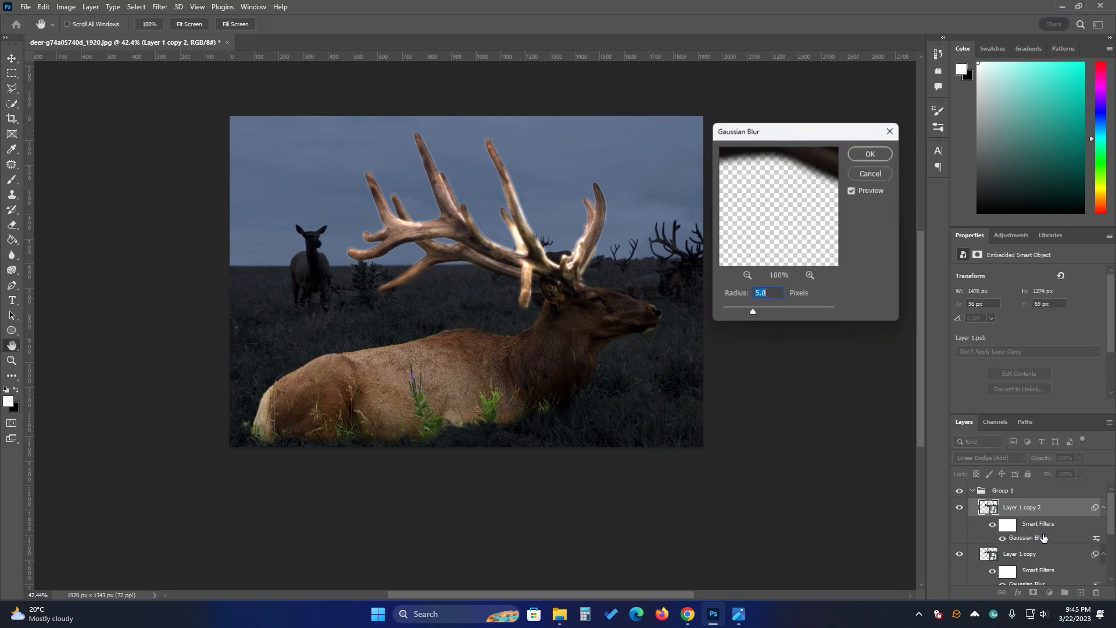
{"action": "left_click", "coordinate": [865, 152]}
Make another copy of the blurred antler layer and set its Gaussian Blur radius to 250 pixels.
{"action": "key", "text": "ctrl+j"}
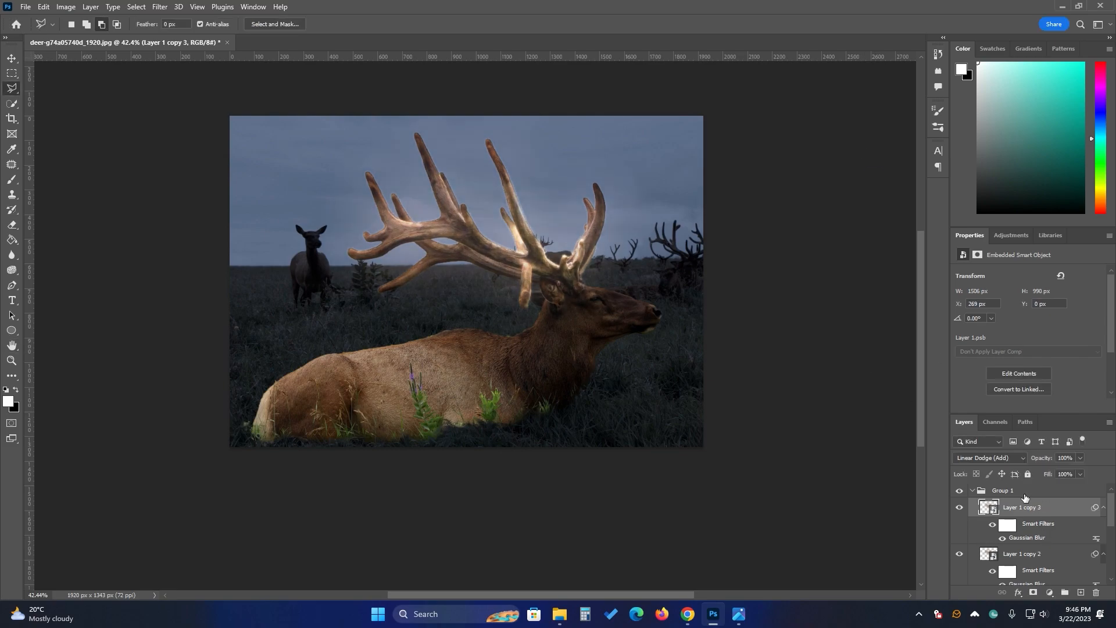
{"action": "double_click", "coordinate": [1027, 538]}
{"action": "type", "text": "250"}
{"action": "left_click", "coordinate": [870, 153]}
Add one more copy of the blurred antler layer, adjust its Gaussian Blur filter, and collapse the antler group.
{"action": "key", "text": "ctrl+j"}
{"action": "double_click", "coordinate": [1040, 538]}
{"action": "key", "text": "Return"}
{"action": "key", "text": "l"}
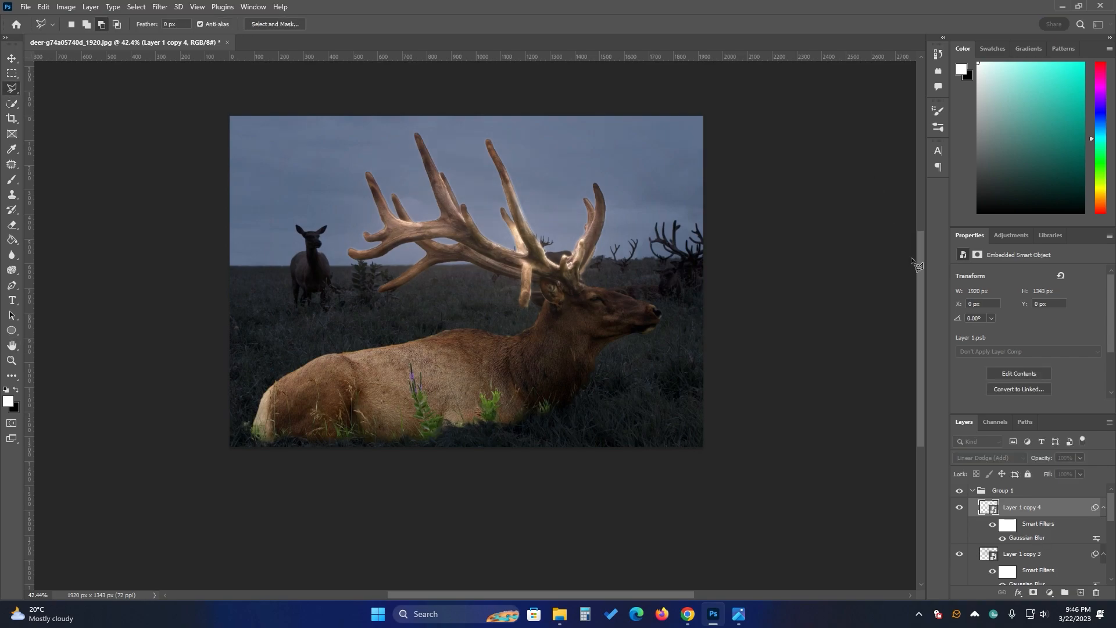
{"action": "left_click", "coordinate": [974, 490]}
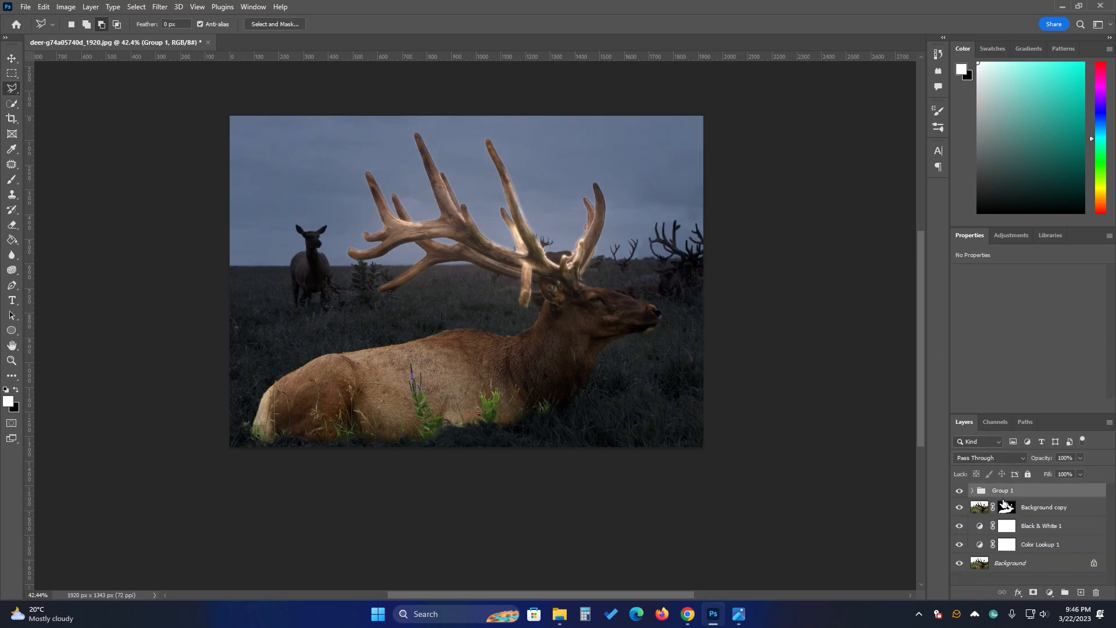
Add a Hue/Saturation adjustment clipped to the antler group and enable Colorize.
{"action": "left_click", "coordinate": [1050, 593]}
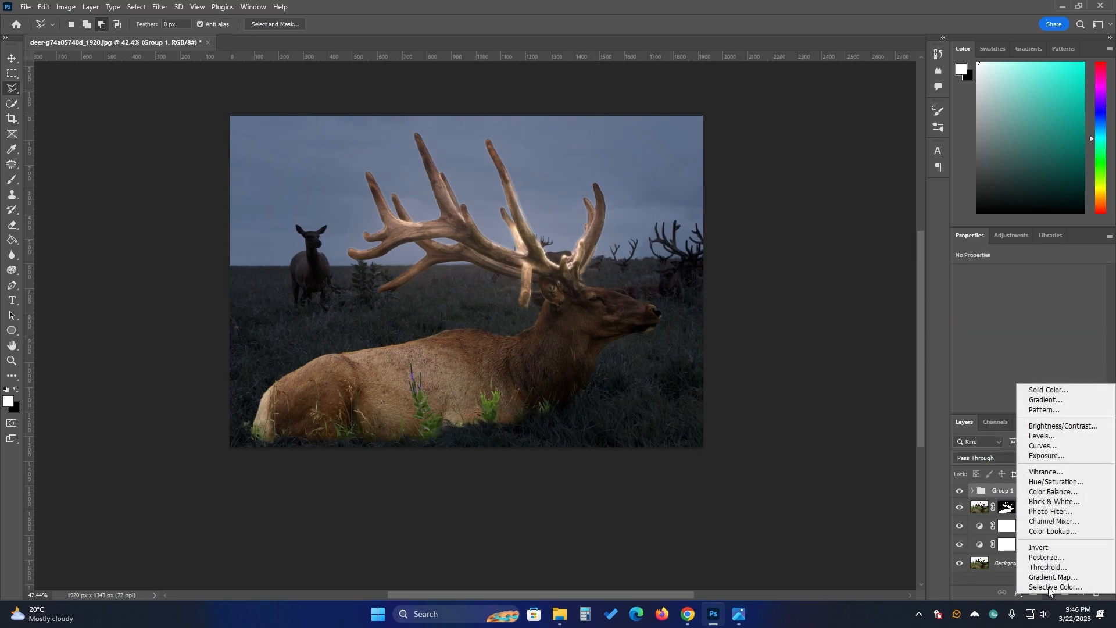
{"action": "left_click", "coordinate": [1053, 487]}
{"action": "left_click", "coordinate": [1028, 405]}
{"action": "left_click", "coordinate": [1017, 379]}
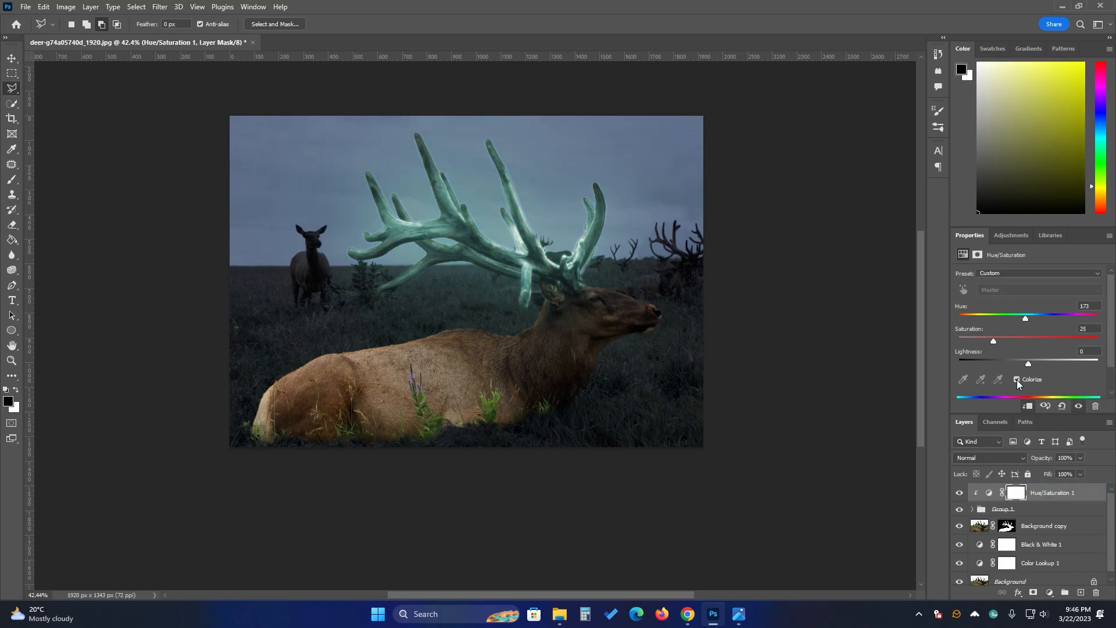
Tint the antlers glowing orange with Hue 30, Saturation 93 and Lightness +26.
{"action": "left_click_drag", "start_coordinate": [1025, 318], "coordinate": [1046, 341]}
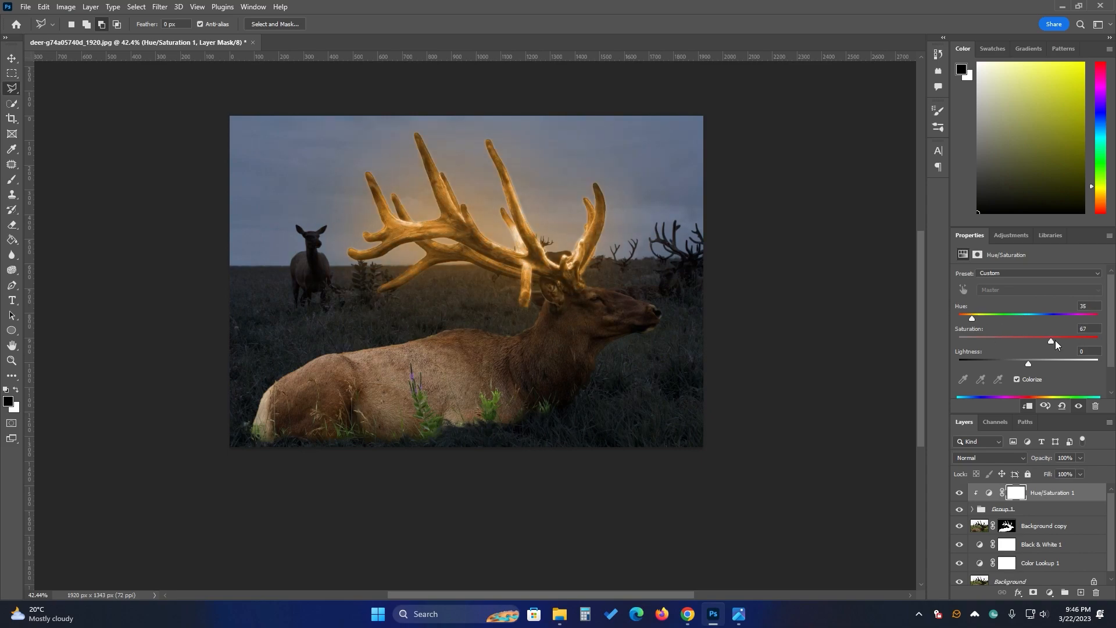
{"action": "left_click_drag", "start_coordinate": [972, 318], "coordinate": [971, 318]}
{"action": "left_click_drag", "start_coordinate": [1092, 341], "coordinate": [1093, 340]}
{"action": "left_click_drag", "start_coordinate": [1027, 364], "coordinate": [1046, 364]}
{"action": "left_click_drag", "start_coordinate": [973, 318], "coordinate": [970, 319]}
{"action": "left_click_drag", "start_coordinate": [1092, 340], "coordinate": [1088, 341]}
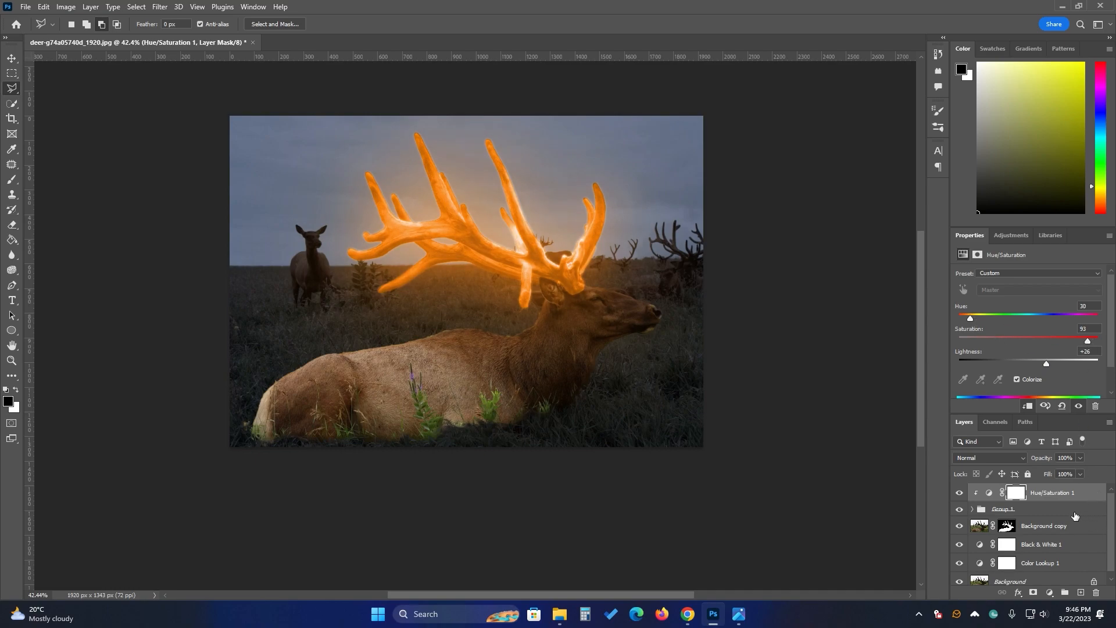
Add a Curves adjustment above the Background copy layer and pull the curve's lower part down to darken the scene.
{"action": "left_click", "coordinate": [1079, 529]}
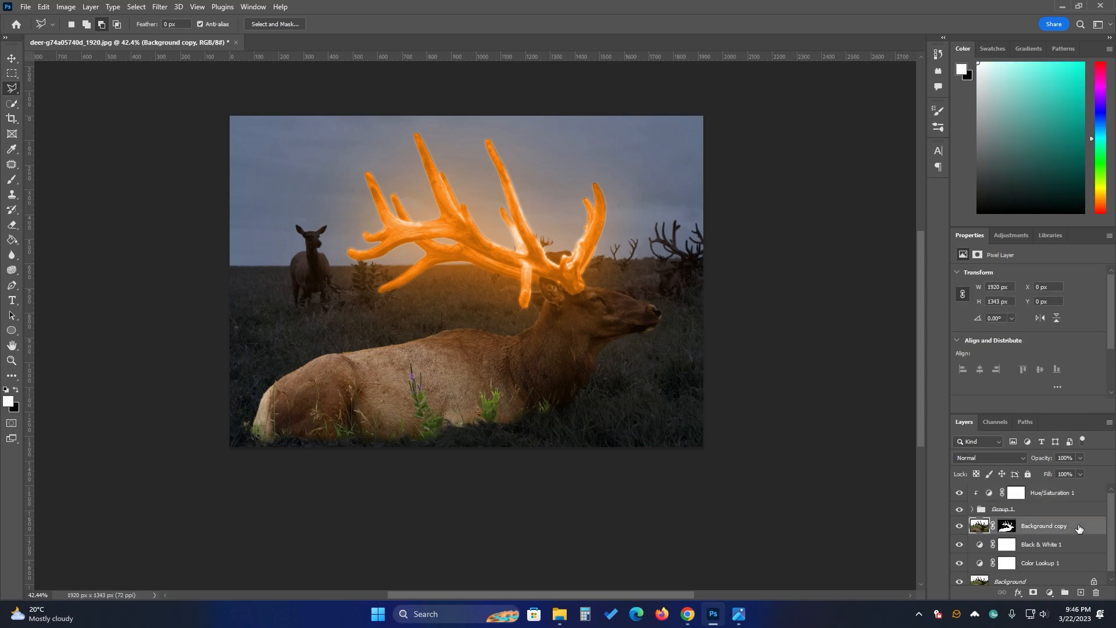
{"action": "left_click", "coordinate": [1050, 592]}
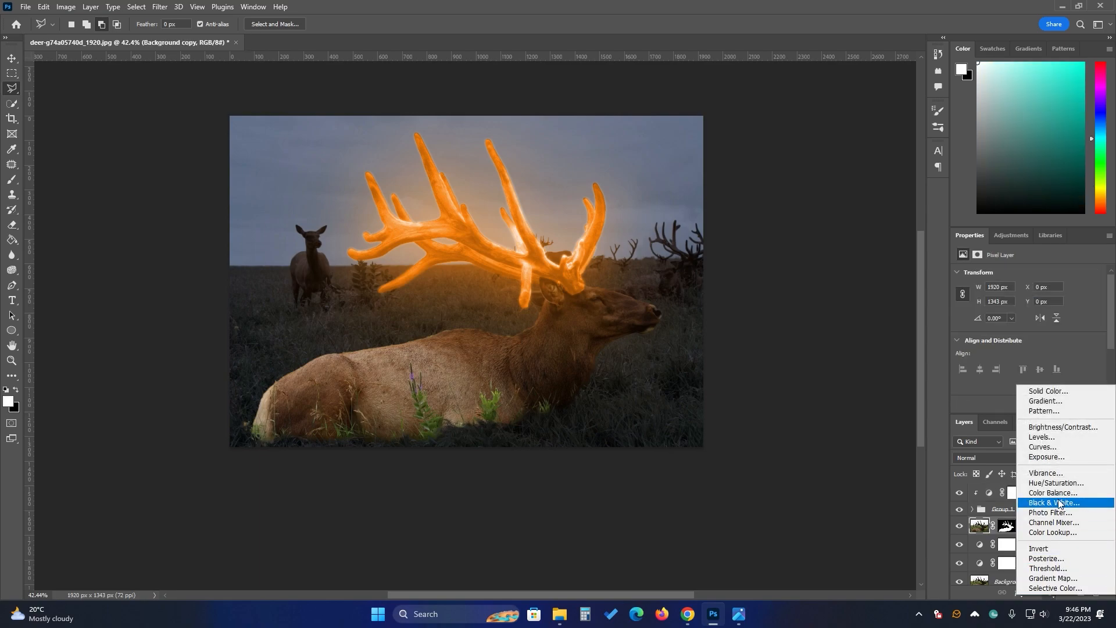
{"action": "left_click", "coordinate": [1055, 447]}
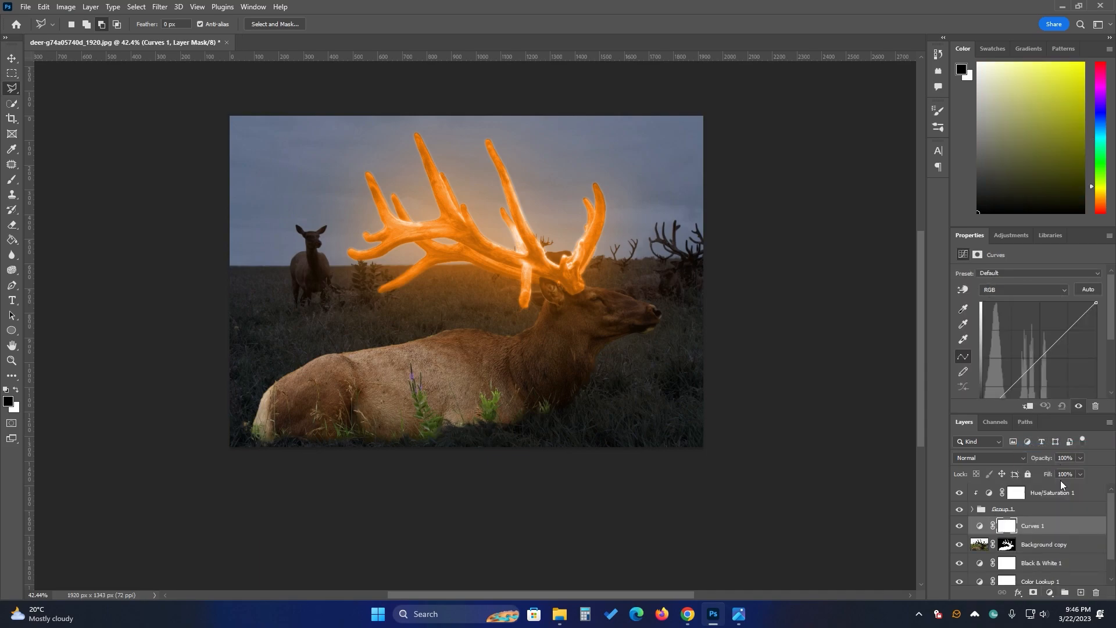
{"action": "left_click_drag", "start_coordinate": [1024, 382], "coordinate": [1028, 392]}
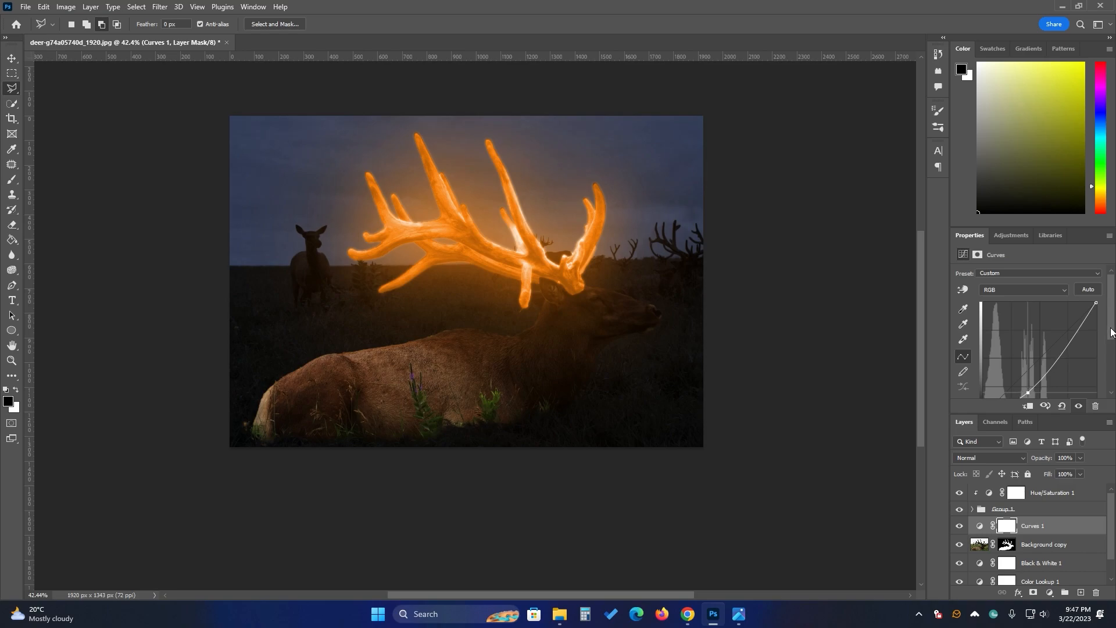
{"action": "left_click_drag", "start_coordinate": [1112, 332], "coordinate": [1112, 350]}
{"action": "left_click_drag", "start_coordinate": [1027, 355], "coordinate": [1021, 365]}
{"action": "left_click_drag", "start_coordinate": [1021, 358], "coordinate": [1024, 357]}
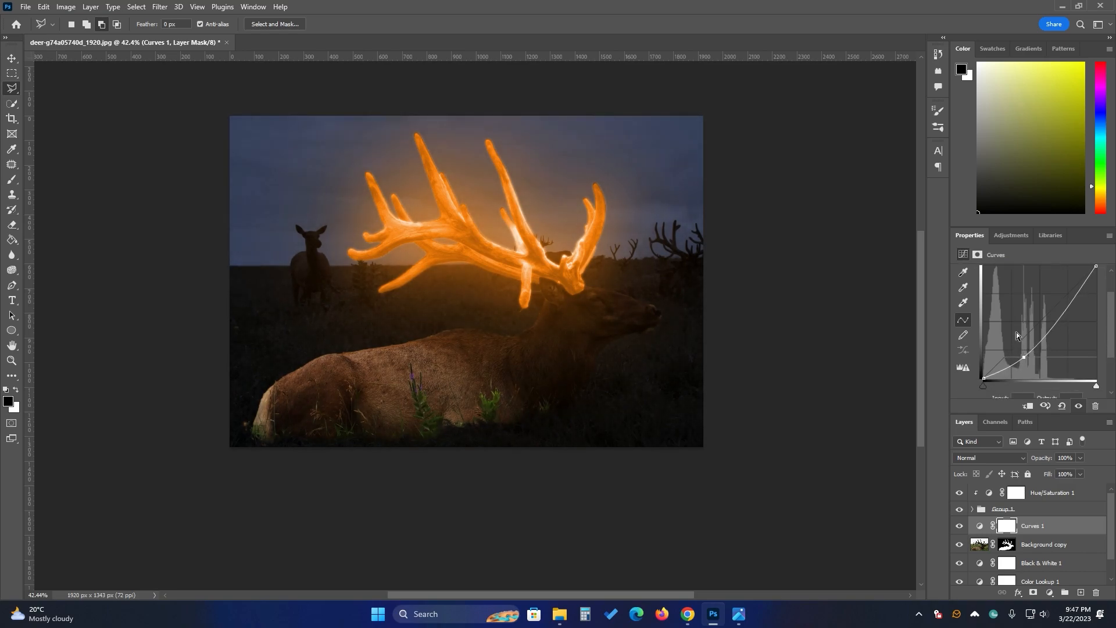
Paint black on the Curves mask along the elk's neck and back using a soft brush at 30% flow.
{"action": "left_click", "coordinate": [12, 180]}
{"action": "left_click", "coordinate": [84, 25]}
{"action": "left_click", "coordinate": [325, 26]}
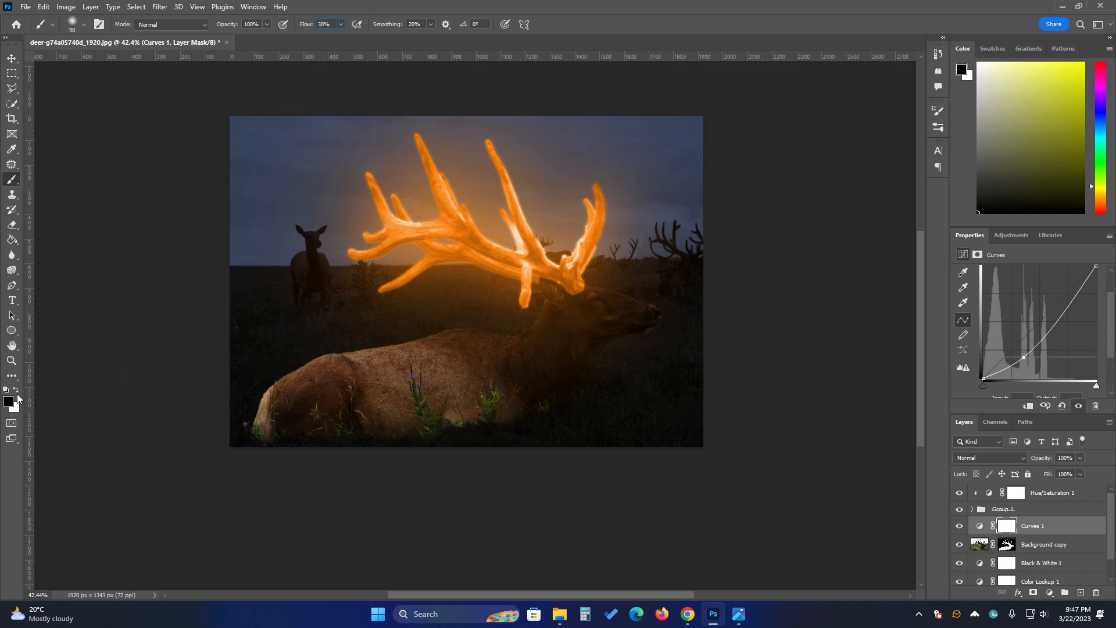
{"action": "left_click", "coordinate": [10, 401]}
{"action": "left_click", "coordinate": [912, 111]}
{"action": "left_click_drag", "start_coordinate": [533, 330], "coordinate": [319, 364]}
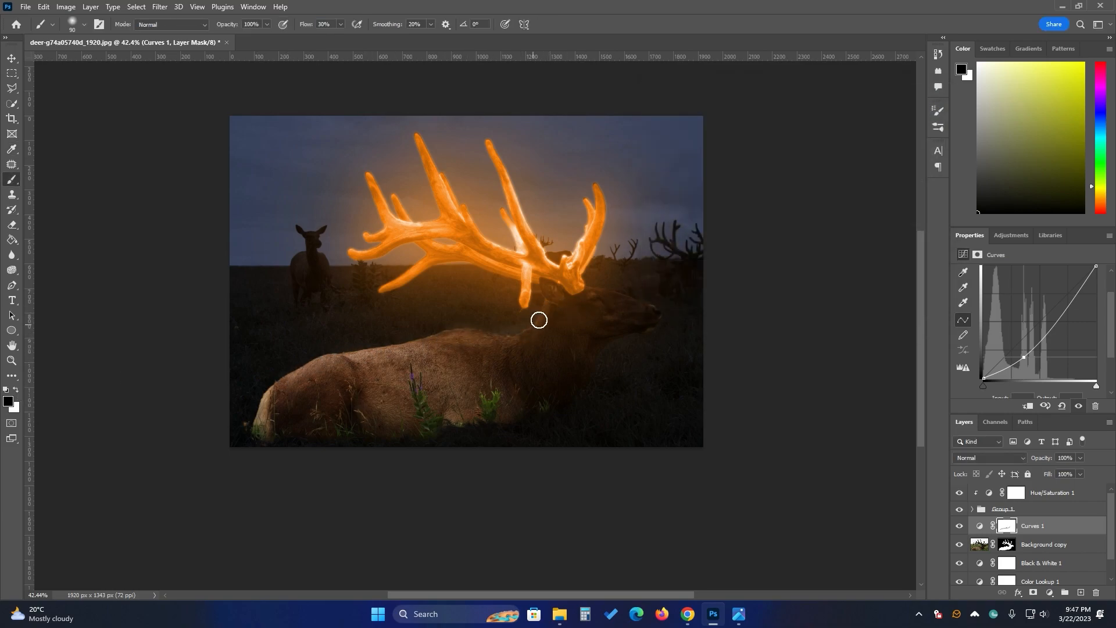
{"action": "left_click_drag", "start_coordinate": [393, 349], "coordinate": [266, 394]}
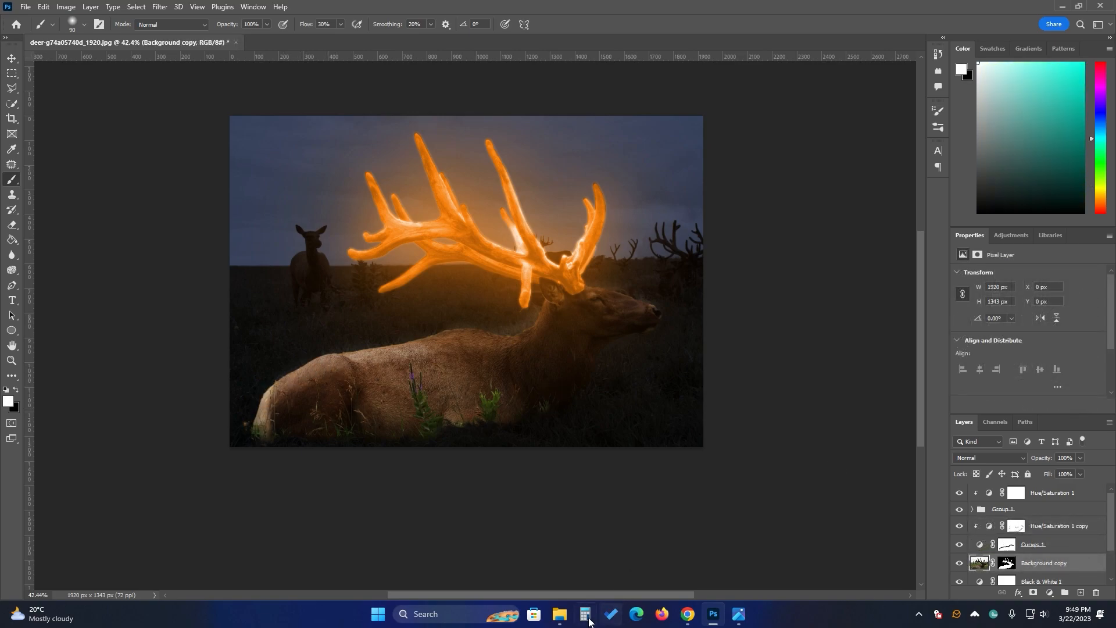
Place the hd-wallpaper-ga5bcedd28_1920 starry sky image from the deer folder and move its layer above all others.
{"action": "left_click", "coordinate": [559, 614]}
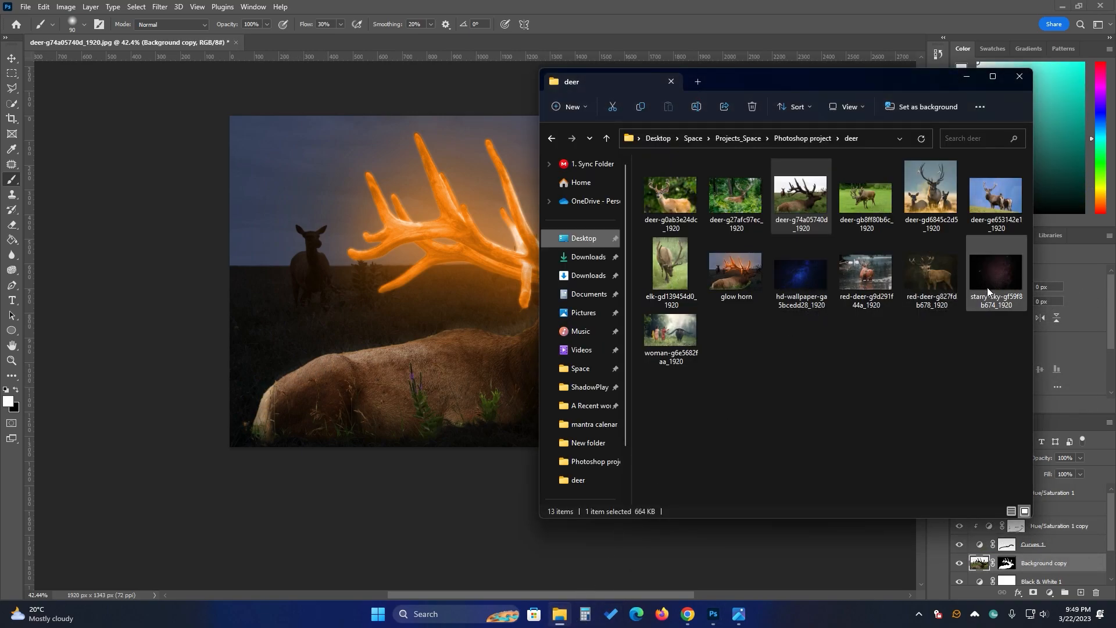
{"action": "left_click_drag", "start_coordinate": [804, 285], "coordinate": [456, 316]}
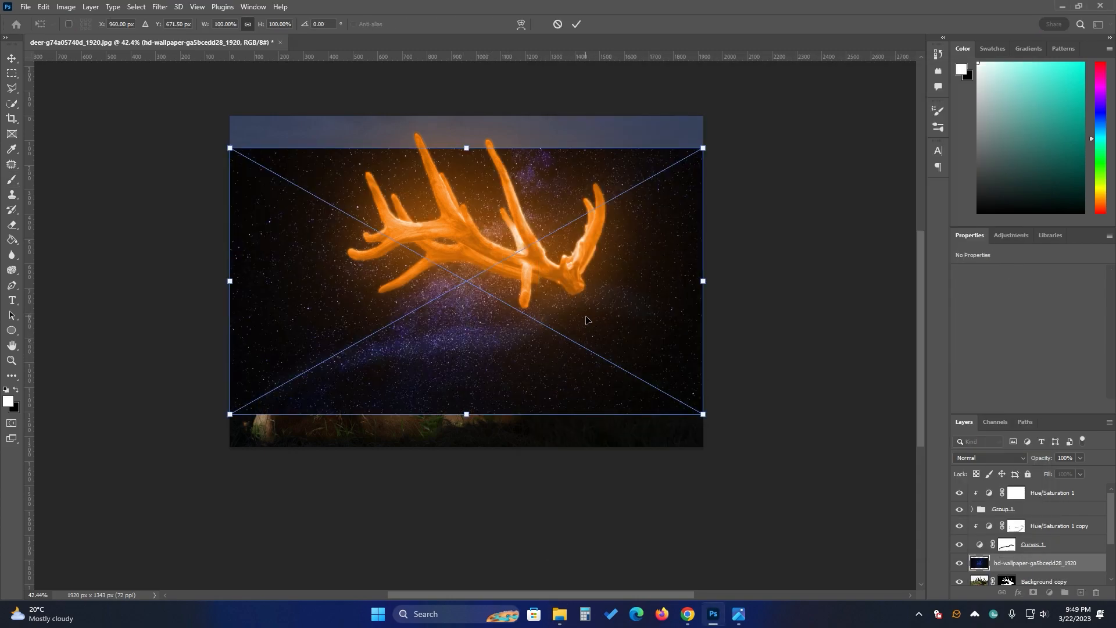
{"action": "left_click_drag", "start_coordinate": [1027, 565], "coordinate": [1043, 484]}
{"action": "left_click", "coordinate": [605, 327]}
{"action": "left_click", "coordinate": [634, 227]}
Move the starry sky image slightly upward and set its blend mode to Lighten.
{"action": "left_click", "coordinate": [12, 58]}
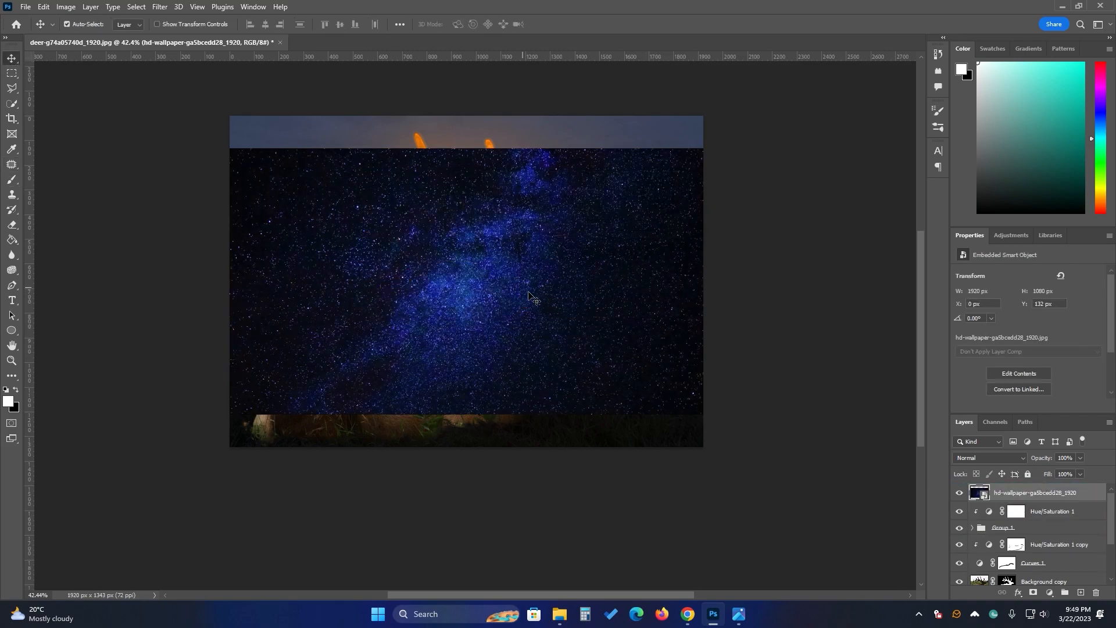
{"action": "left_click_drag", "start_coordinate": [525, 291], "coordinate": [525, 276]}
{"action": "left_click", "coordinate": [997, 458]}
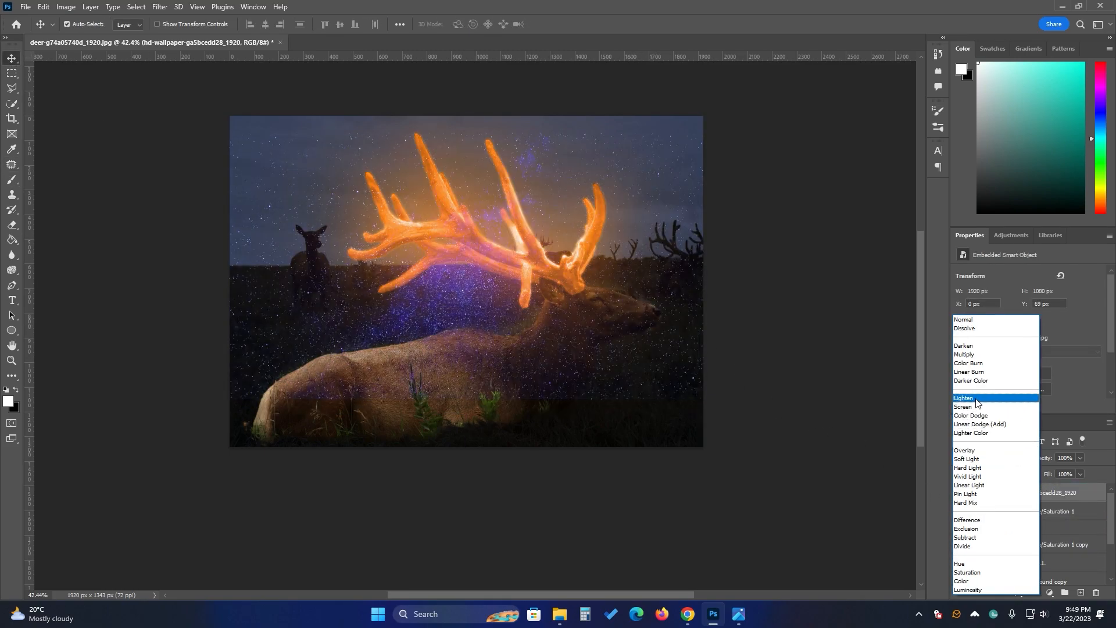
{"action": "left_click", "coordinate": [968, 398]}
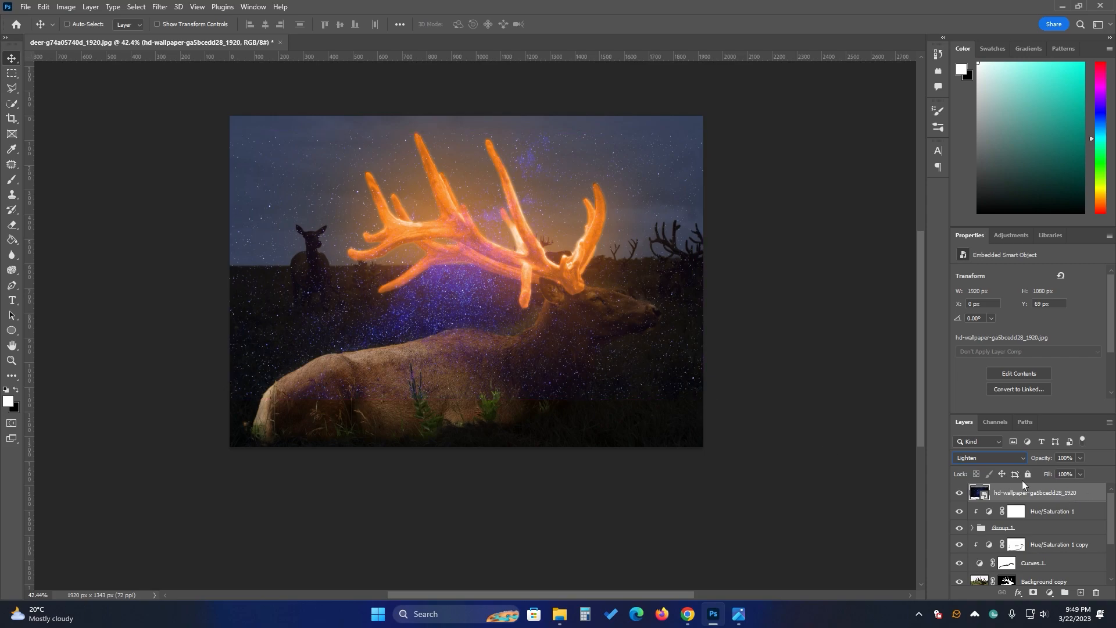
Scale the starry sky layer to about 80%, rotate it about 17°, and position it over the antlers.
{"action": "left_click", "coordinate": [1080, 513]}
{"action": "left_click", "coordinate": [1080, 496]}
{"action": "left_click_drag", "start_coordinate": [638, 351], "coordinate": [607, 365]}
{"action": "key", "text": "ctrl+t"}
{"action": "left_click_drag", "start_coordinate": [672, 414], "coordinate": [623, 386]}
{"action": "left_click_drag", "start_coordinate": [552, 299], "coordinate": [615, 265]}
{"action": "left_click_drag", "start_coordinate": [692, 140], "coordinate": [698, 207]}
{"action": "left_click_drag", "start_coordinate": [609, 273], "coordinate": [626, 249]}
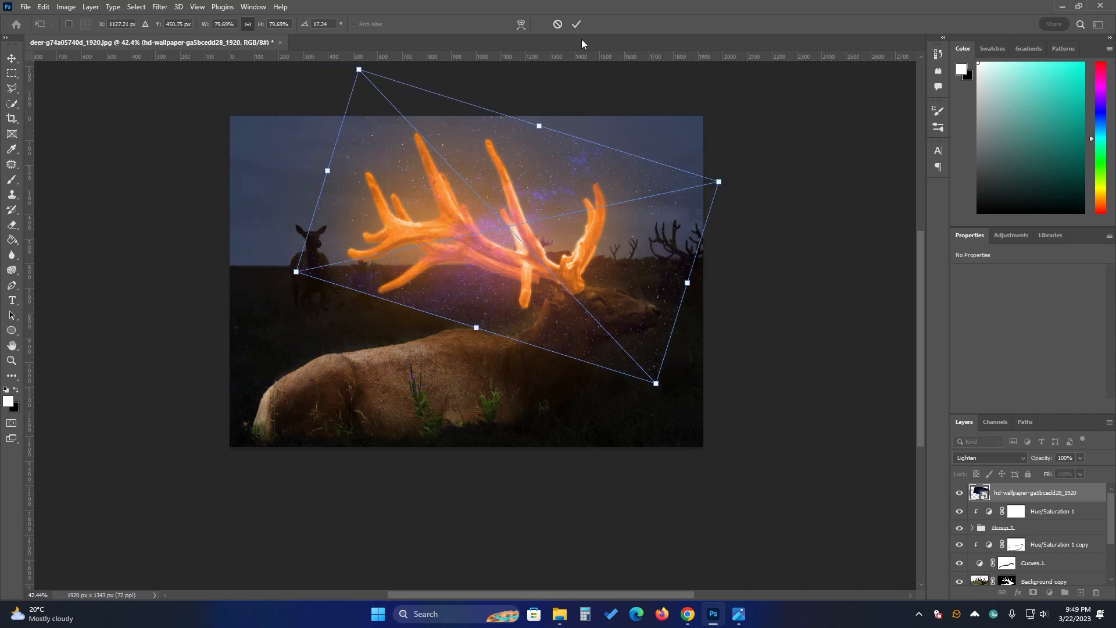
{"action": "key", "text": "Return"}
Give the starry sky layer an inverted black mask and paint white over the antlers to reveal the stars there.
{"action": "left_click", "coordinate": [1032, 592]}
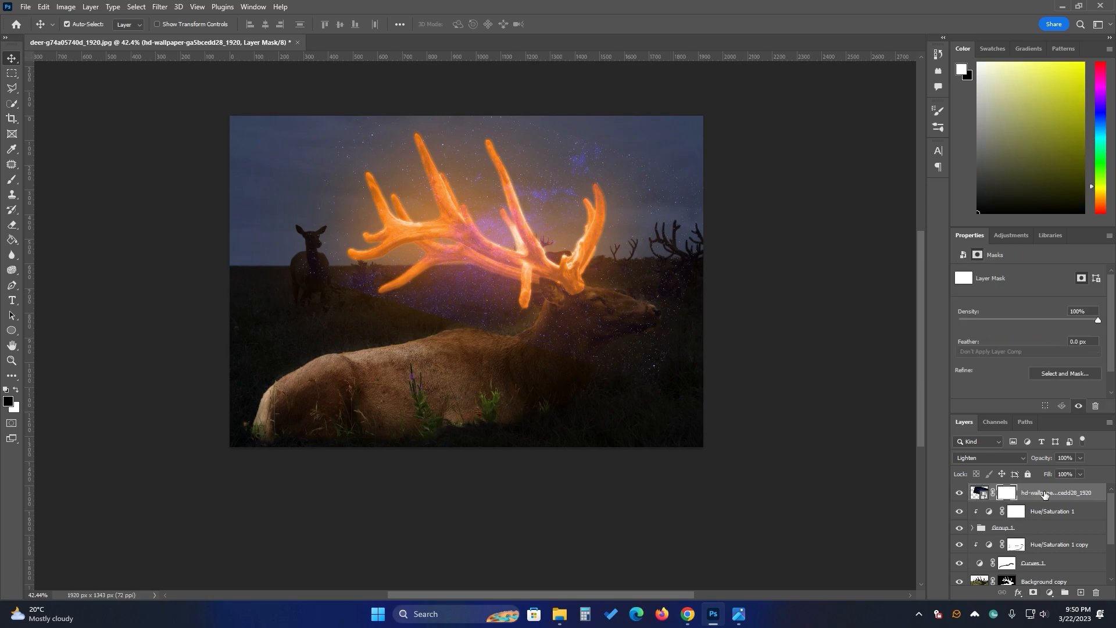
{"action": "key", "text": "ctrl+i"}
{"action": "key", "text": "b"}
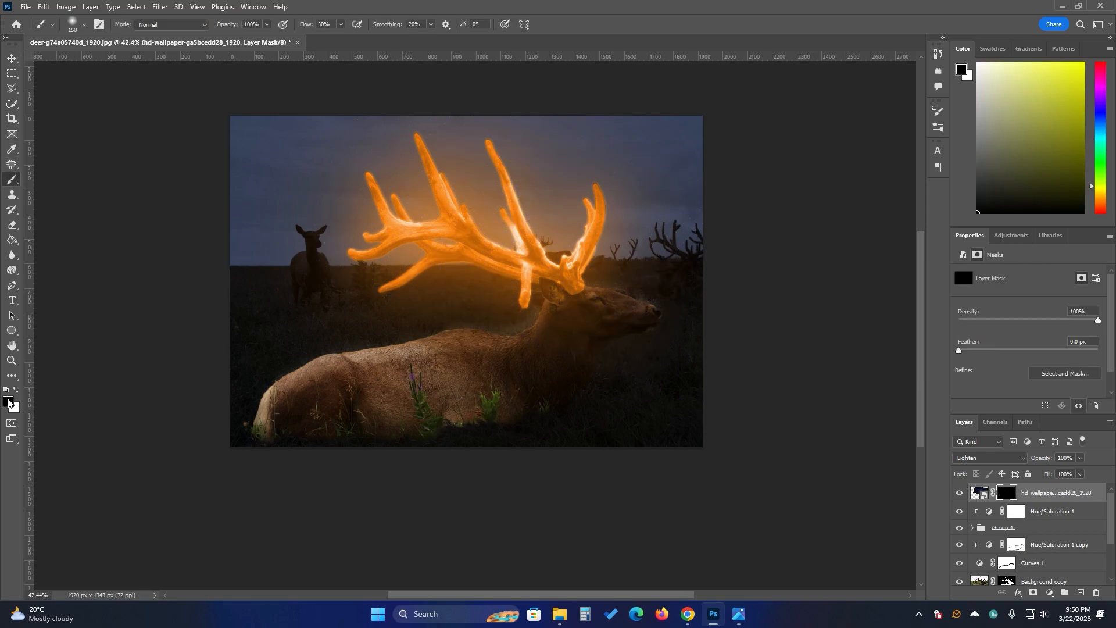
{"action": "key", "text": "x"}
{"action": "mouse_move", "coordinate": [463, 239]}
{"action": "left_mouse_down"}
{"action": "mouse_move", "coordinate": [495, 236]}
{"action": "mouse_move", "coordinate": [373, 234]}
{"action": "left_mouse_up"}
{"action": "mouse_move", "coordinate": [379, 182]}
{"action": "left_mouse_down"}
{"action": "mouse_move", "coordinate": [519, 208]}
{"action": "mouse_move", "coordinate": [507, 175]}
{"action": "mouse_move", "coordinate": [598, 218]}
{"action": "mouse_move", "coordinate": [593, 204]}
{"action": "mouse_move", "coordinate": [468, 264]}
{"action": "mouse_move", "coordinate": [398, 174]}
{"action": "mouse_move", "coordinate": [432, 163]}
{"action": "mouse_move", "coordinate": [515, 192]}
{"action": "mouse_move", "coordinate": [606, 199]}
{"action": "mouse_move", "coordinate": [395, 264]}
{"action": "mouse_move", "coordinate": [389, 231]}
{"action": "mouse_move", "coordinate": [399, 250]}
{"action": "mouse_move", "coordinate": [548, 248]}
{"action": "left_mouse_up"}
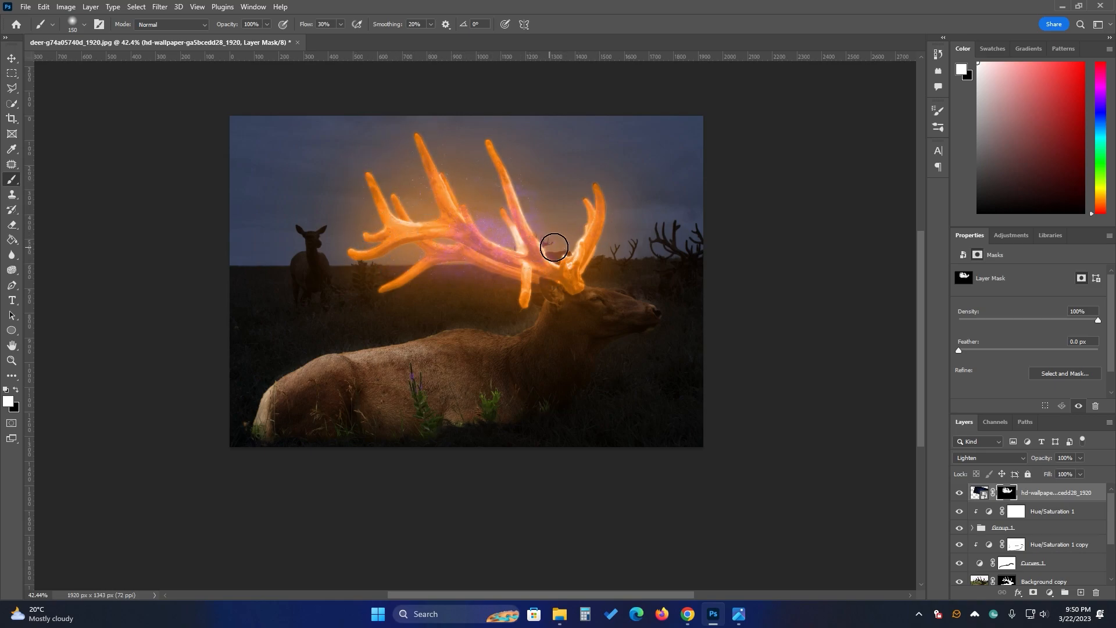
{"action": "left_click", "coordinate": [15, 388]}
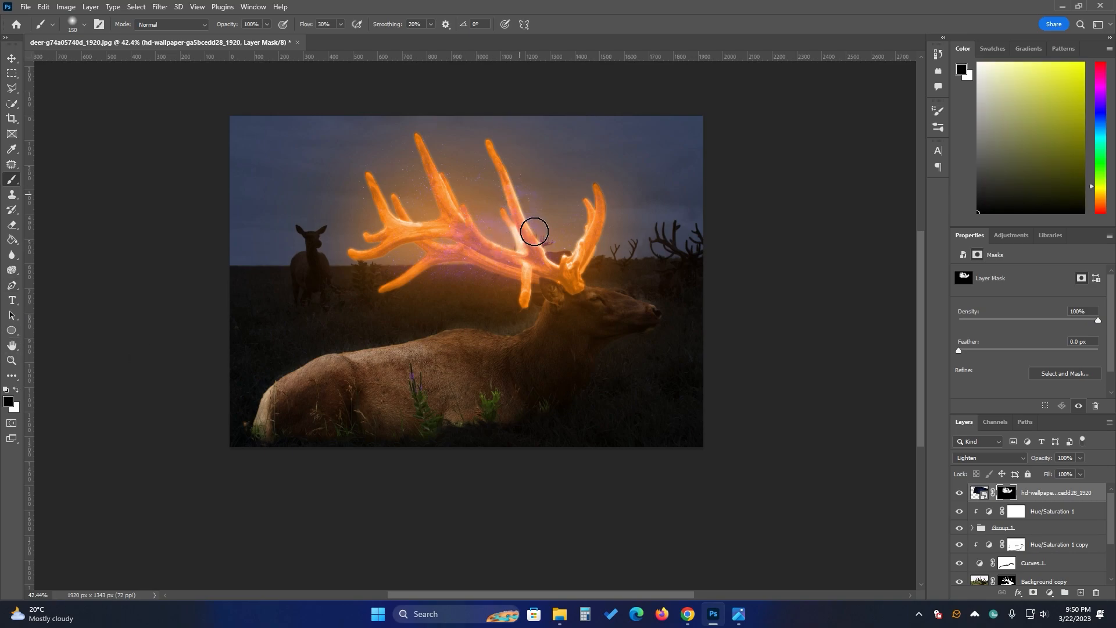
{"action": "left_click", "coordinate": [16, 390]}
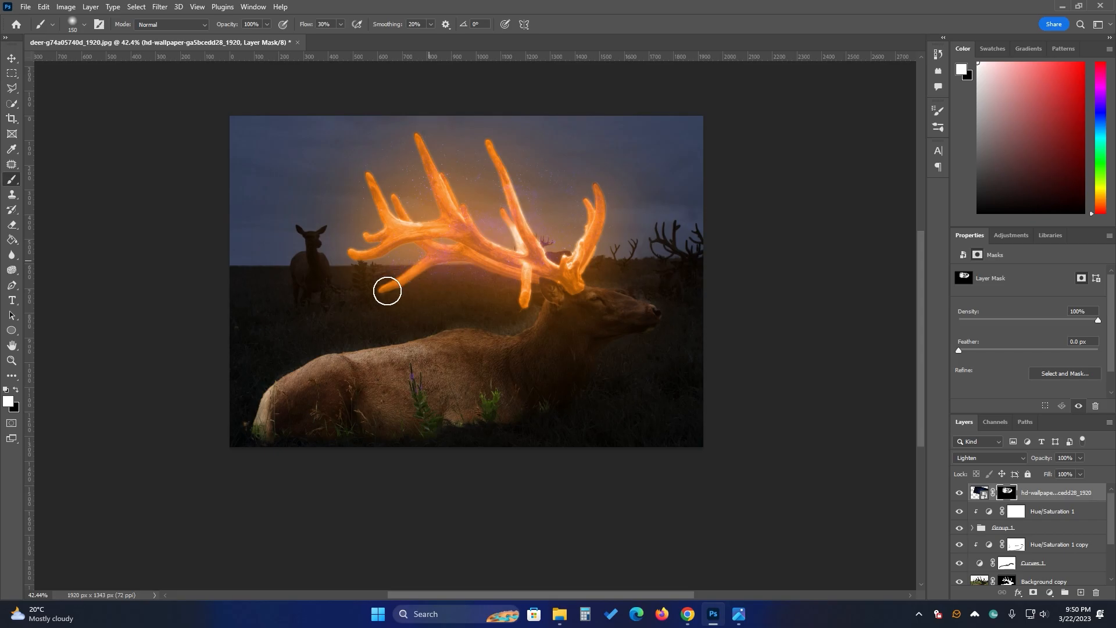